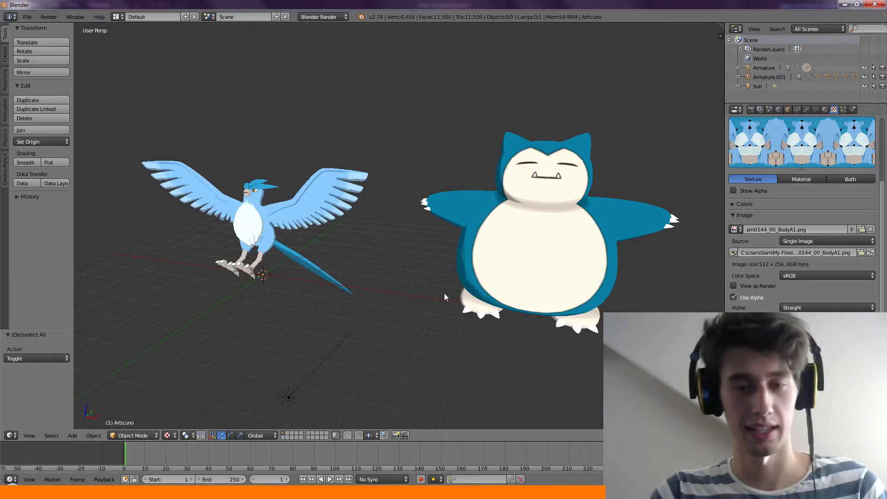
In edit mode, circle-select the faces of Articuno's left wing through the mesh in wireframe from the front view.
{"action": "key", "text": "KP_1"}
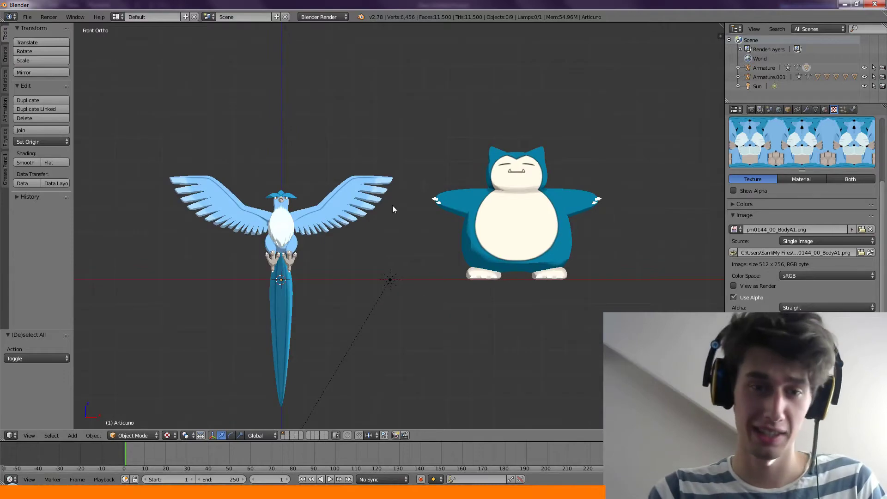
{"action": "scroll", "coordinate": [480, 226], "scroll_direction": "up", "scroll_amount": 3}
{"action": "right_click", "coordinate": [454, 219]}
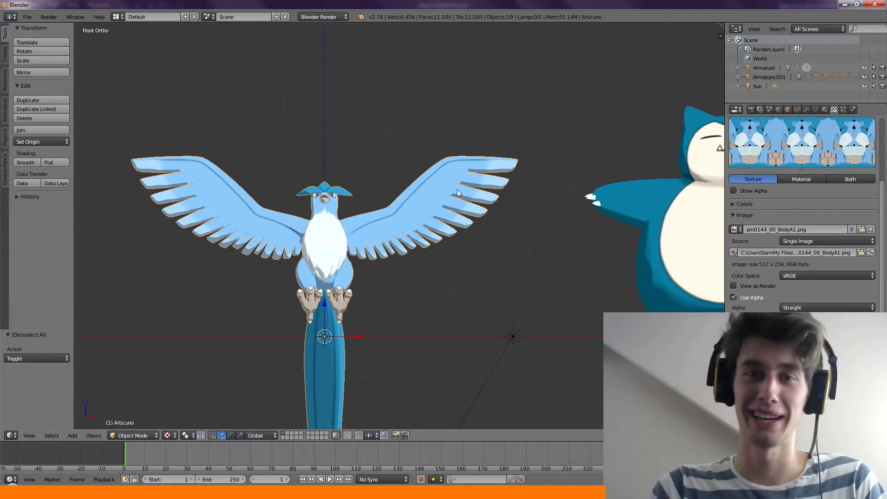
{"action": "key", "text": "Tab"}
{"action": "scroll", "coordinate": [458, 193], "scroll_direction": "up", "scroll_amount": 3}
{"action": "key", "text": "a"}
{"action": "key", "text": "z"}
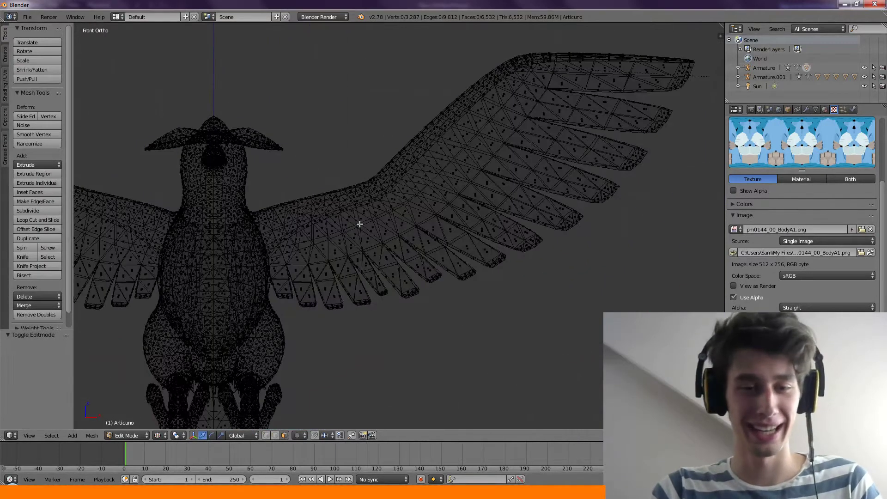
{"action": "key", "text": "c"}
{"action": "mouse_move", "coordinate": [360, 224]}
{"action": "left_mouse_down"}
{"action": "mouse_move", "coordinate": [456, 198]}
{"action": "mouse_move", "coordinate": [614, 49]}
{"action": "left_mouse_up"}
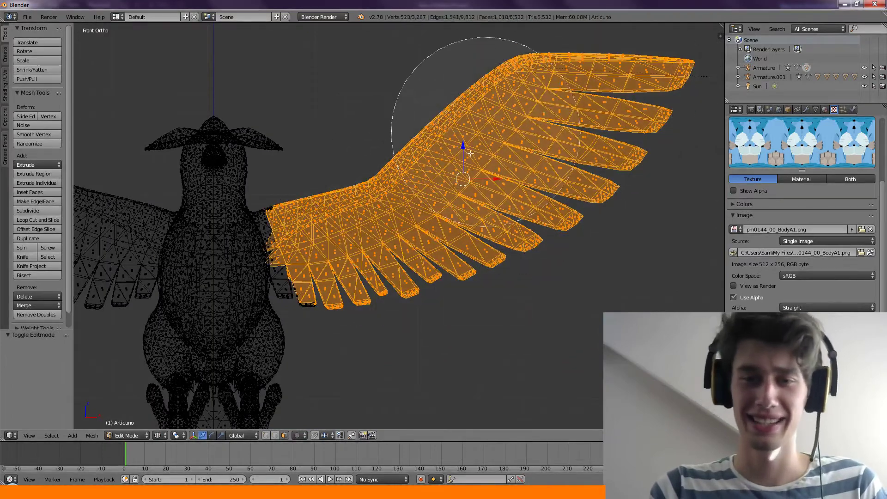
{"action": "key", "text": "Escape"}
Add the missed innermost feathers and feather tips next to the body to the left wing selection.
{"action": "scroll", "coordinate": [551, 129], "scroll_direction": "up", "scroll_amount": 4}
{"action": "mouse_move", "coordinate": [417, 214]}
{"action": "middle_mouse_down", "text": "shift"}
{"action": "mouse_move", "coordinate": [555, 132]}
{"action": "mouse_move", "coordinate": [489, 210]}
{"action": "middle_mouse_up", "text": "shift"}
{"action": "scroll", "coordinate": [483, 208], "scroll_direction": "up", "scroll_amount": 3}
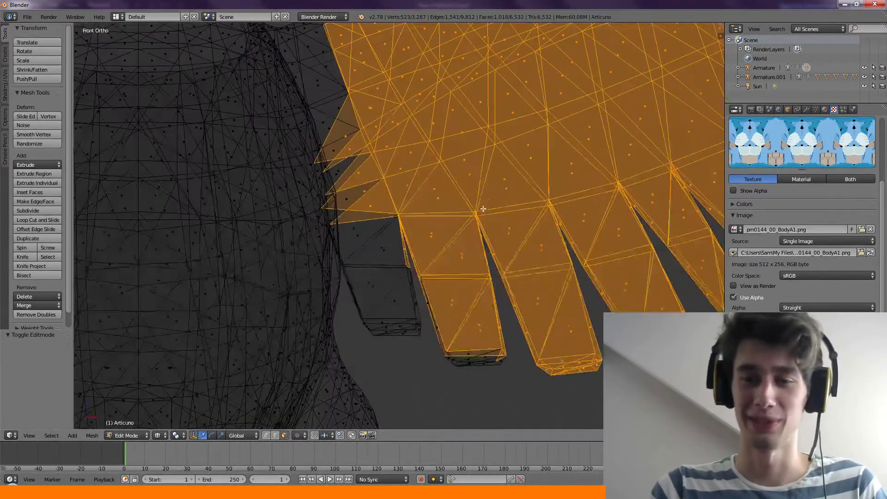
{"action": "key", "text": "c"}
{"action": "scroll", "coordinate": [459, 283], "scroll_direction": "up", "scroll_amount": 5}
{"action": "left_click_drag", "start_coordinate": [413, 319], "coordinate": [491, 354]}
{"action": "key", "text": "Escape"}
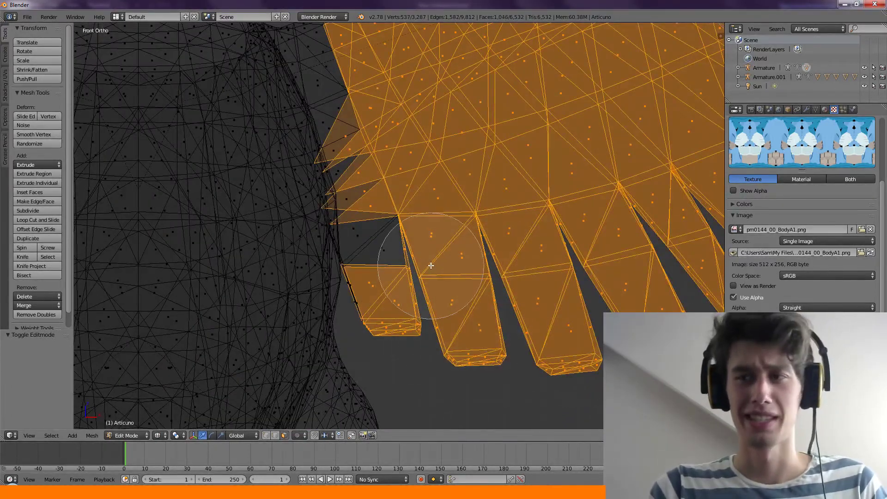
{"action": "scroll", "coordinate": [430, 266], "scroll_direction": "down", "scroll_amount": 3}
{"action": "left_click_drag", "start_coordinate": [422, 266], "coordinate": [414, 278]}
{"action": "key", "text": "Escape"}
Add the remaining wing-root faces on the left wing's back side to the selection, up to the body.
{"action": "middle_click_drag", "start_coordinate": [450, 172], "coordinate": [478, 317], "text": "shift"}
{"action": "key", "text": "c"}
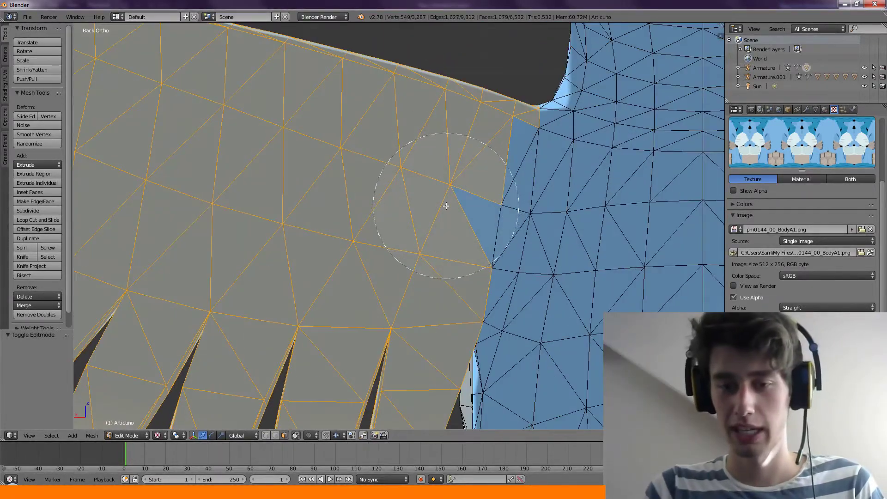
{"action": "left_click_drag", "start_coordinate": [446, 206], "coordinate": [435, 281]}
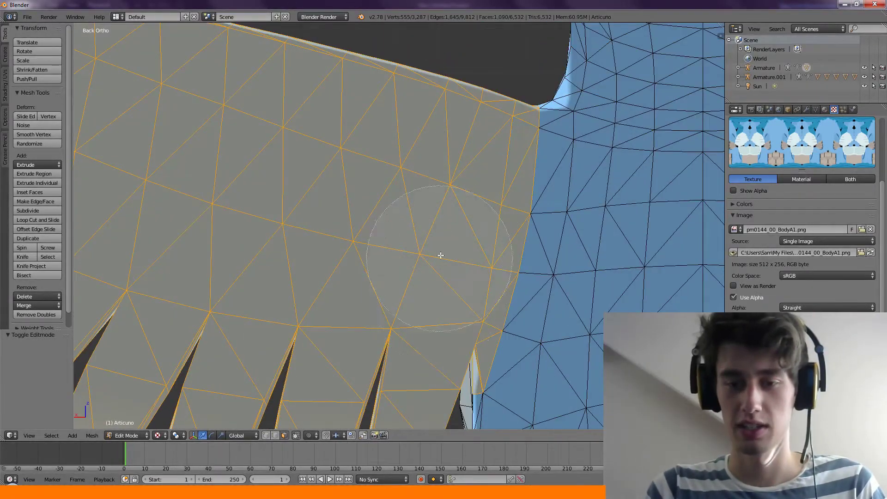
{"action": "key", "text": "Escape"}
{"action": "scroll", "coordinate": [472, 145], "scroll_direction": "down", "scroll_amount": 5}
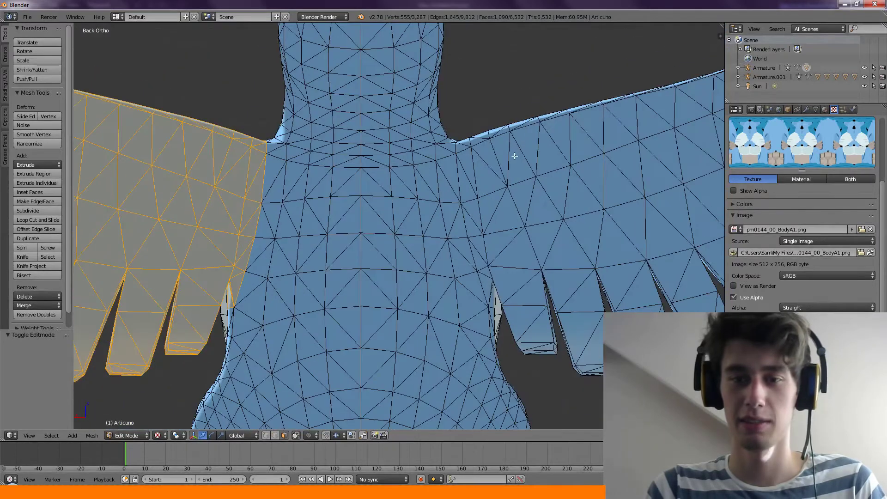
From behind, circle-select the inner faces of Articuno's right wing and trim the selection along the body edge.
{"action": "key", "text": "c"}
{"action": "mouse_move", "coordinate": [535, 168]}
{"action": "left_mouse_down"}
{"action": "mouse_move", "coordinate": [542, 237]}
{"action": "mouse_move", "coordinate": [586, 289]}
{"action": "left_mouse_up"}
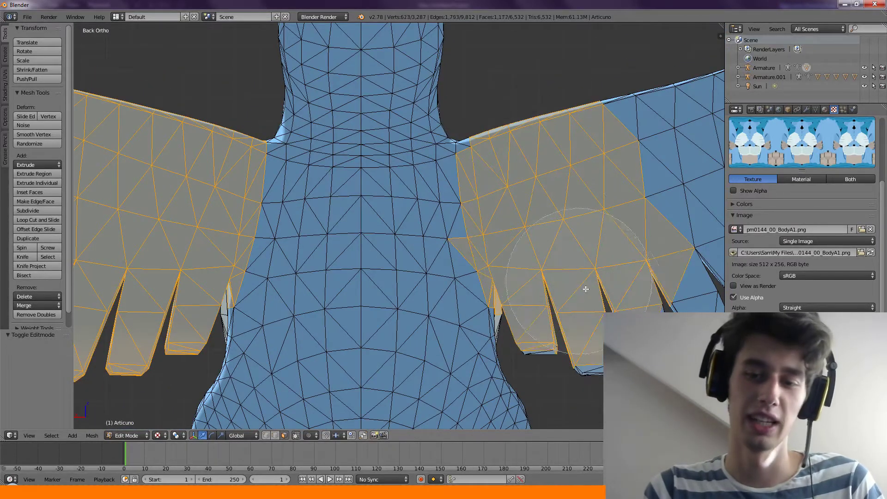
{"action": "mouse_move", "coordinate": [678, 310]}
{"action": "left_mouse_down"}
{"action": "mouse_move", "coordinate": [633, 142]}
{"action": "mouse_move", "coordinate": [535, 134]}
{"action": "left_mouse_up"}
{"action": "key", "text": "Escape"}
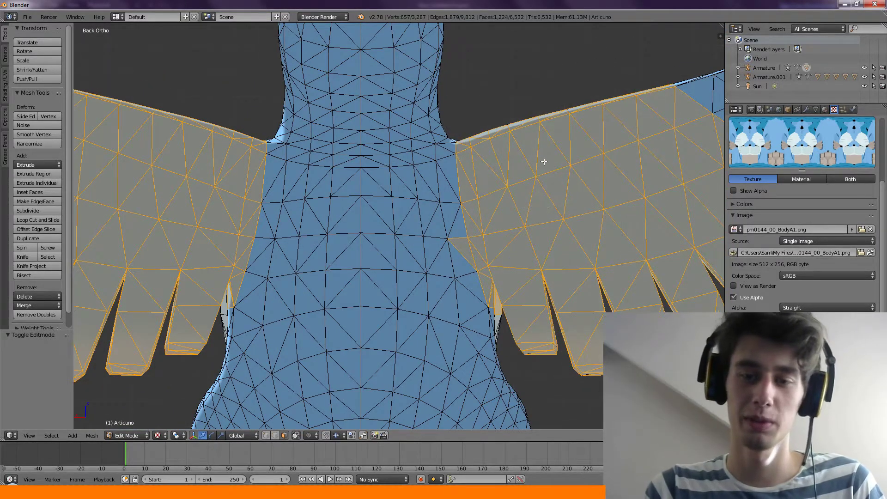
{"action": "key", "text": "Escape"}
{"action": "scroll", "coordinate": [489, 211], "scroll_direction": "down", "scroll_amount": 3}
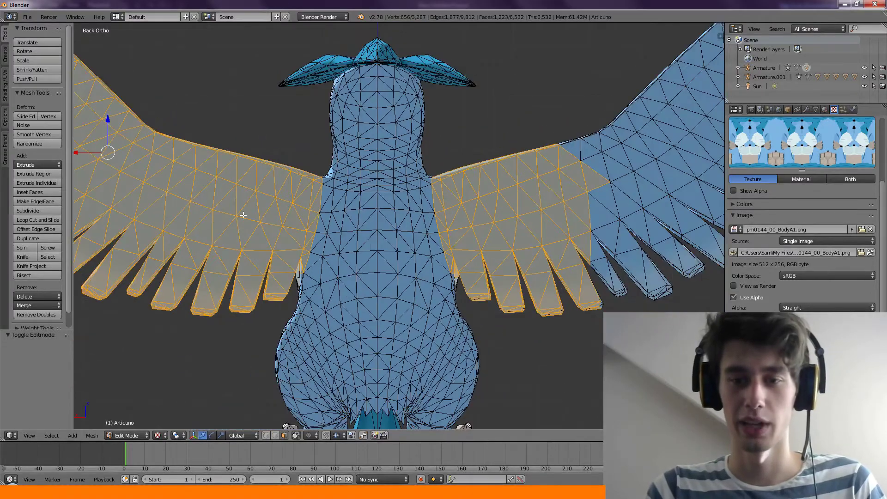
Extend the selection over the rest of the right wing through the mesh in wireframe.
{"action": "scroll", "coordinate": [243, 214], "scroll_direction": "down", "scroll_amount": 4}
{"action": "key", "text": "z"}
{"action": "scroll", "coordinate": [395, 214], "scroll_direction": "down", "scroll_amount": 2}
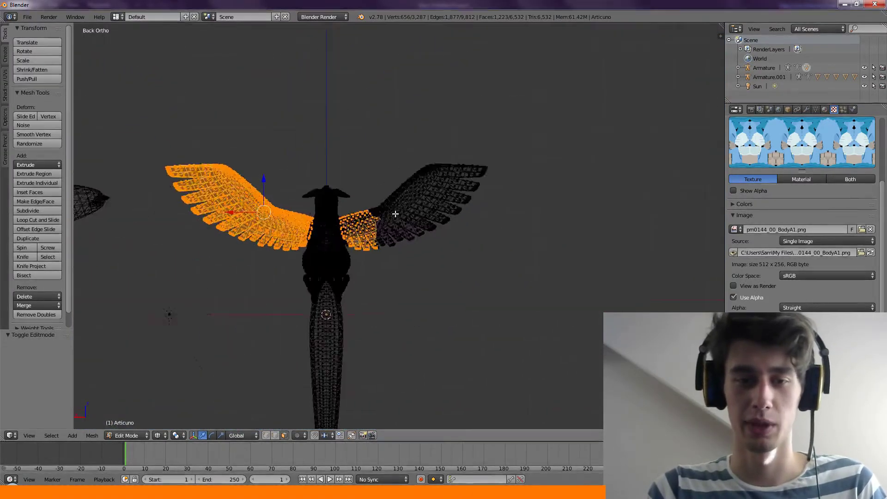
{"action": "scroll", "coordinate": [395, 214], "scroll_direction": "up", "scroll_amount": 4}
{"action": "key", "text": "c"}
{"action": "mouse_move", "coordinate": [395, 214]}
{"action": "left_mouse_down"}
{"action": "mouse_move", "coordinate": [317, 218]}
{"action": "mouse_move", "coordinate": [407, 99]}
{"action": "mouse_move", "coordinate": [575, 168]}
{"action": "mouse_move", "coordinate": [483, 207]}
{"action": "left_mouse_up"}
{"action": "key", "text": "Escape"}
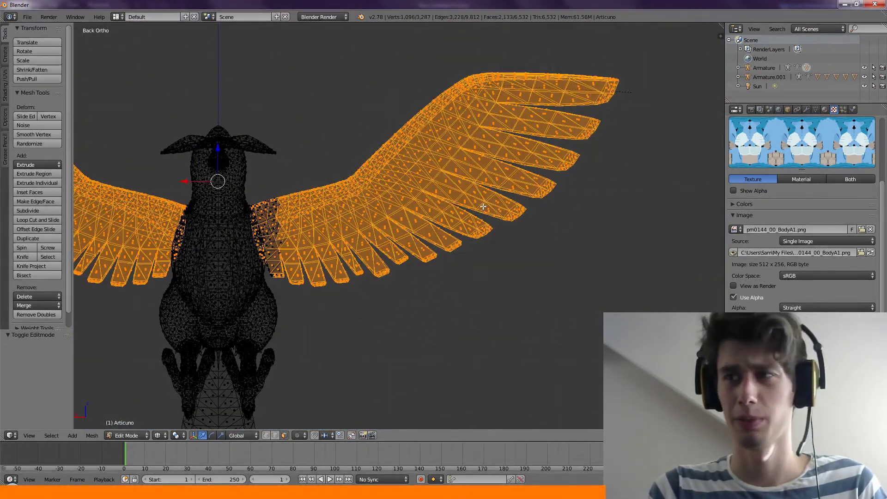
Separate the selected wing faces from Articuno into their own object and return to object mode.
{"action": "key", "text": "KP_1"}
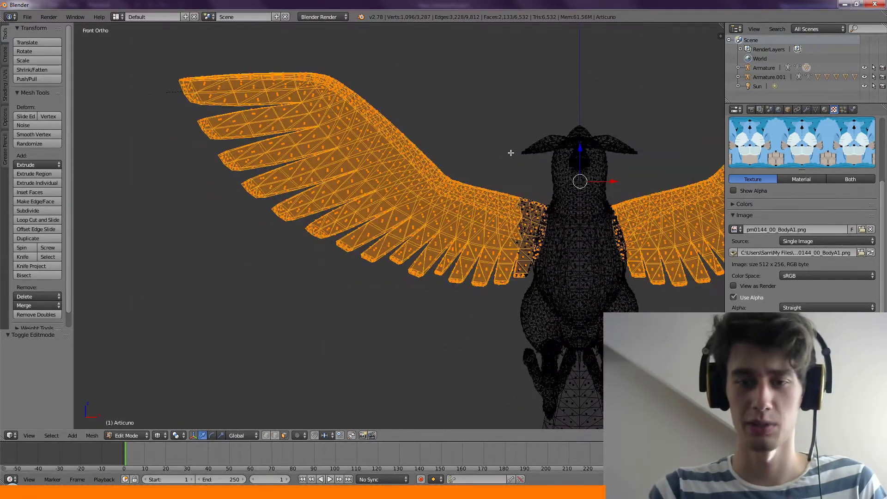
{"action": "key", "text": "z"}
{"action": "scroll", "coordinate": [521, 204], "scroll_direction": "down", "scroll_amount": 4}
{"action": "key", "text": "p"}
{"action": "left_click", "coordinate": [521, 205]}
{"action": "key", "text": "Tab"}
Move the separated wings 3.343 along X and 0.315 along Z toward Snorlax, and restore textured shading.
{"action": "key", "text": "z"}
{"action": "right_click", "coordinate": [520, 200]}
{"action": "middle_click_drag", "start_coordinate": [602, 180], "coordinate": [467, 163], "text": "shift"}
{"action": "key", "text": "g"}
{"action": "left_click", "coordinate": [604, 151]}
{"action": "key", "text": "z"}
{"action": "key", "text": "alt+z"}
{"action": "scroll", "coordinate": [550, 169], "scroll_direction": "down", "scroll_amount": 3, "text": "ctrl"}
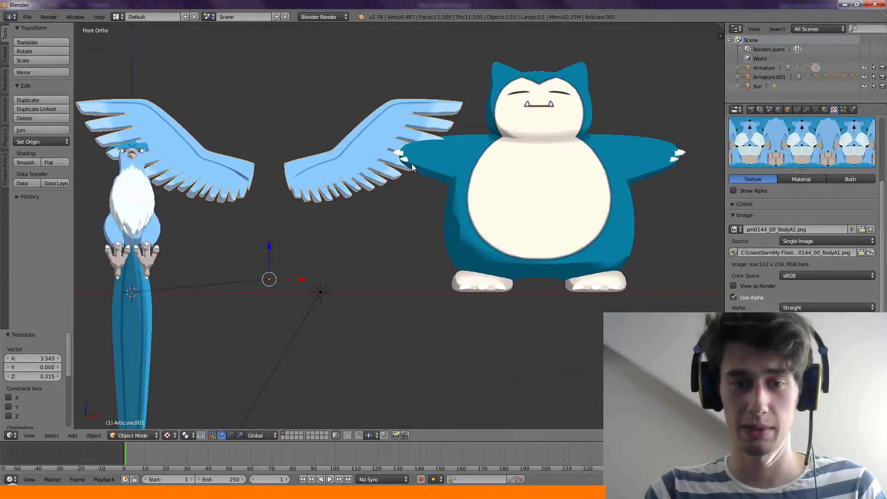
Select Snorlax's armature and try to pick a bone along its spine from the right side view.
{"action": "right_click", "coordinate": [495, 277]}
{"action": "key", "text": "z"}
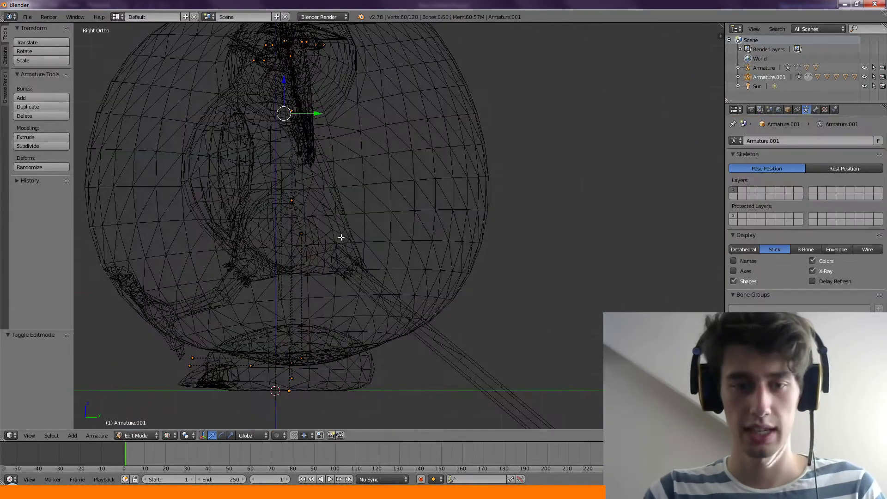
{"action": "key", "text": "Tab"}
{"action": "right_click", "coordinate": [324, 198]}
{"action": "right_click", "coordinate": [293, 203]}
{"action": "right_click", "coordinate": [291, 200]}
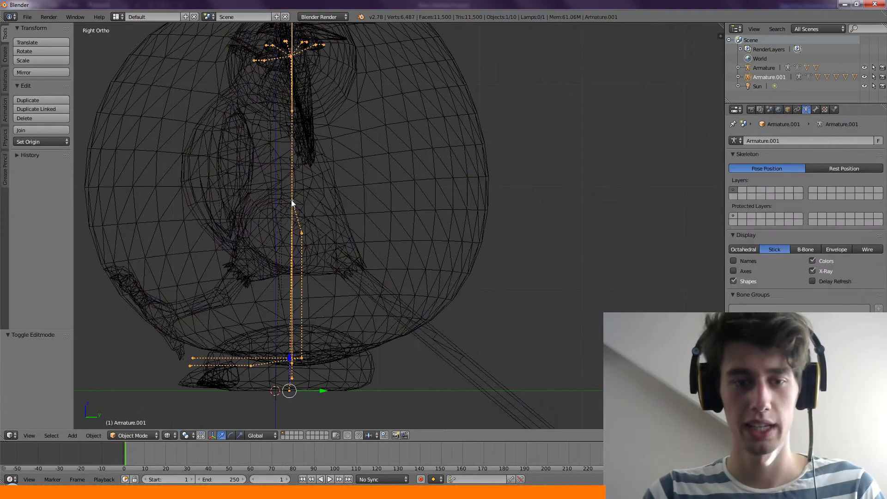
{"action": "right_click", "coordinate": [291, 200]}
{"action": "right_click", "coordinate": [291, 199]}
{"action": "right_click", "coordinate": [291, 200]}
{"action": "right_click", "coordinate": [293, 196]}
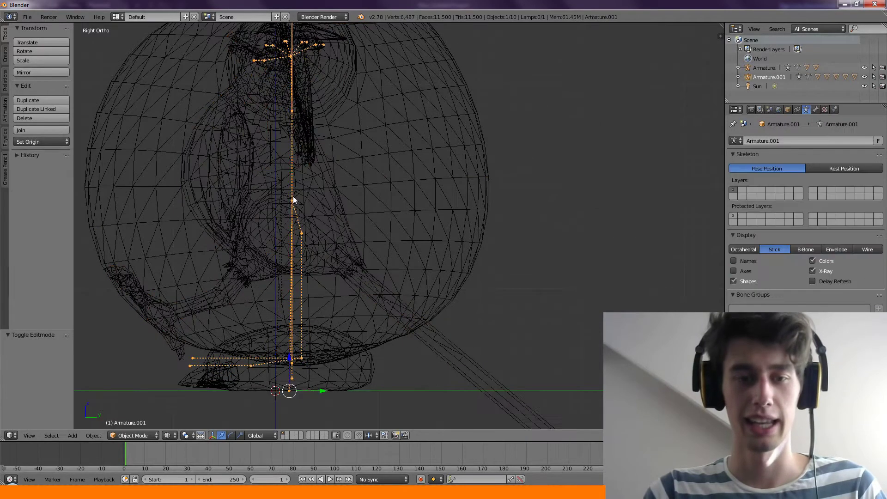
{"action": "key", "text": "KP_Decimal"}
{"action": "key", "text": "c"}
{"action": "key", "text": "Escape"}
{"action": "key", "text": "z"}
{"action": "middle_click_drag", "start_coordinate": [448, 245], "coordinate": [473, 171], "text": "shift"}
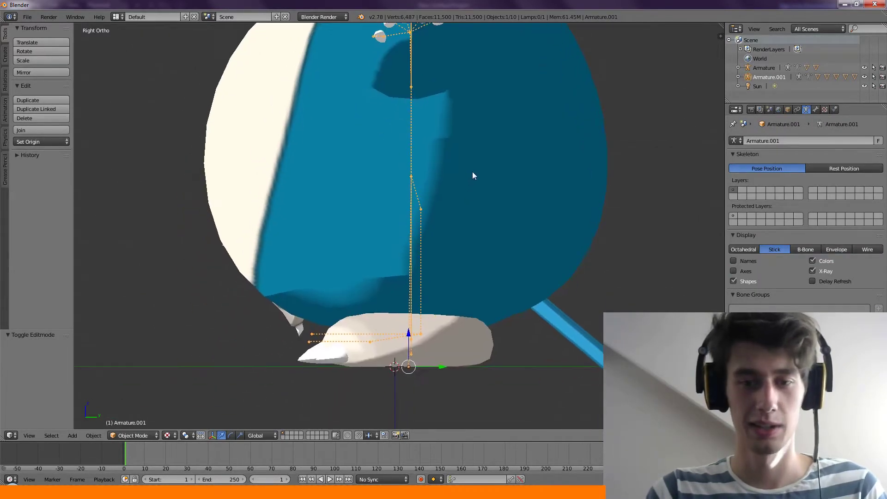
Try bending Snorlax forward at the Spine2 bone in pose mode and rotate the bone back upright.
{"action": "key", "text": "ctrl+Tab"}
{"action": "key", "text": "r"}
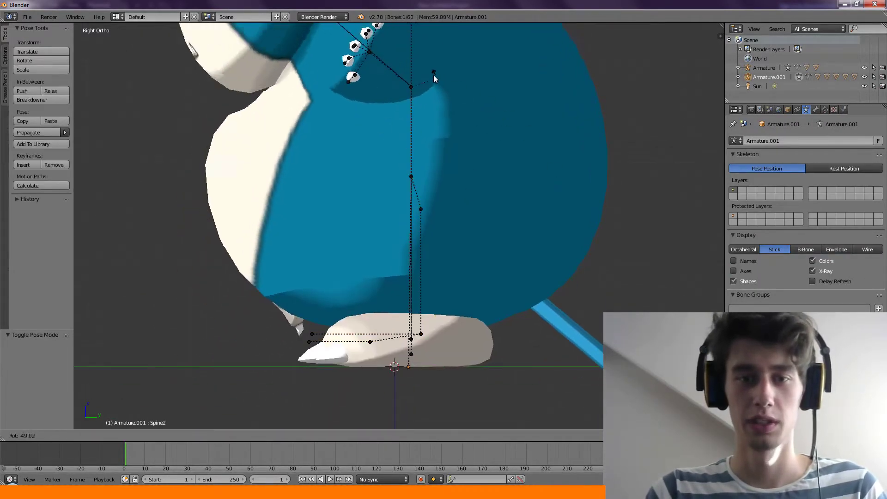
{"action": "left_click", "coordinate": [425, 80]}
{"action": "middle_click_drag", "start_coordinate": [482, 82], "coordinate": [564, 157], "text": "shift"}
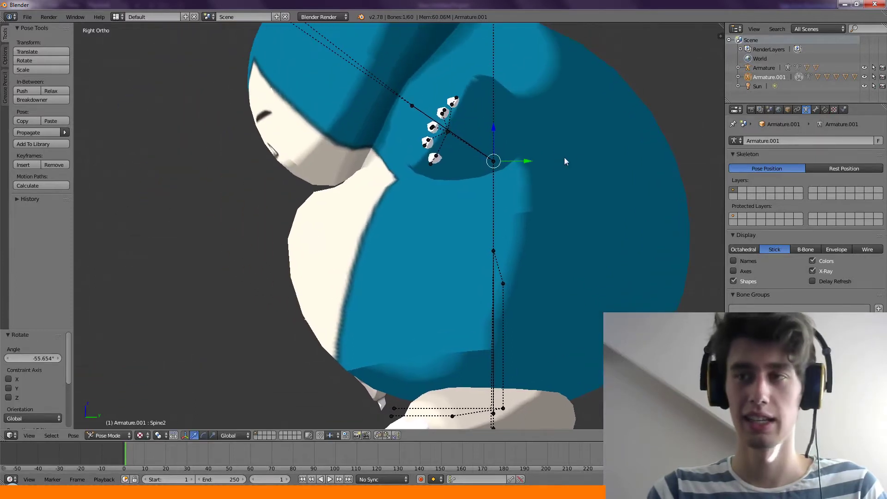
{"action": "key", "text": "r"}
{"action": "left_click", "coordinate": [530, 240]}
Rotate Snorlax's Hips bone about 46° in the side view so the legs swing up into a sitting position.
{"action": "right_click", "coordinate": [492, 236]}
{"action": "key", "text": "r"}
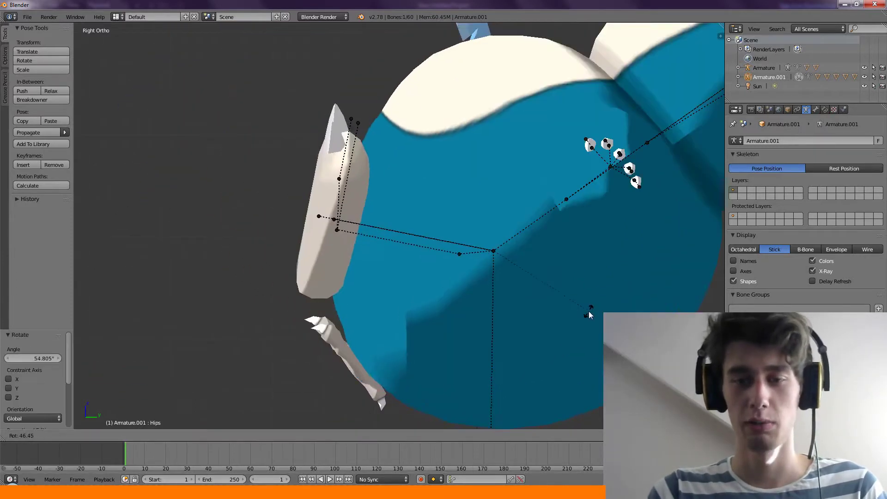
{"action": "right_click", "coordinate": [589, 310]}
In object mode, rotate Snorlax's whole armature toward upright and shift it 0.131 along Y and -0.081 along Z.
{"action": "key", "text": "Tab"}
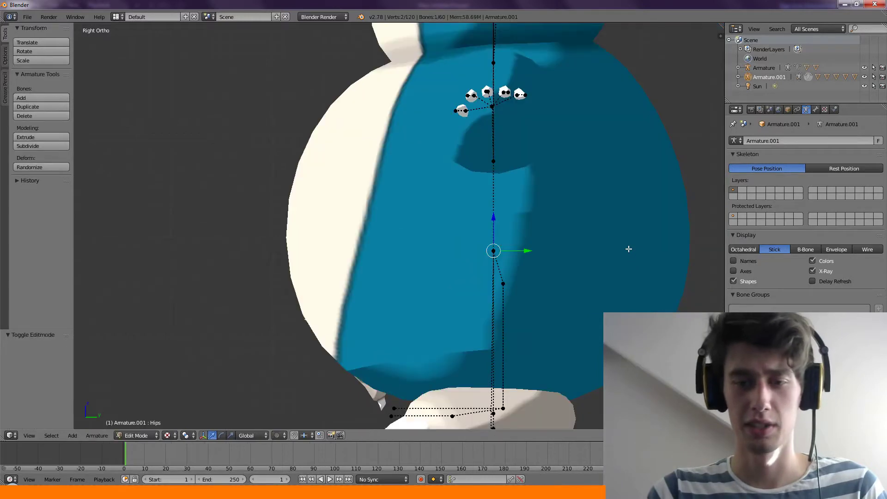
{"action": "key", "text": "Tab"}
{"action": "key", "text": "ctrl+Tab"}
{"action": "key", "text": "r"}
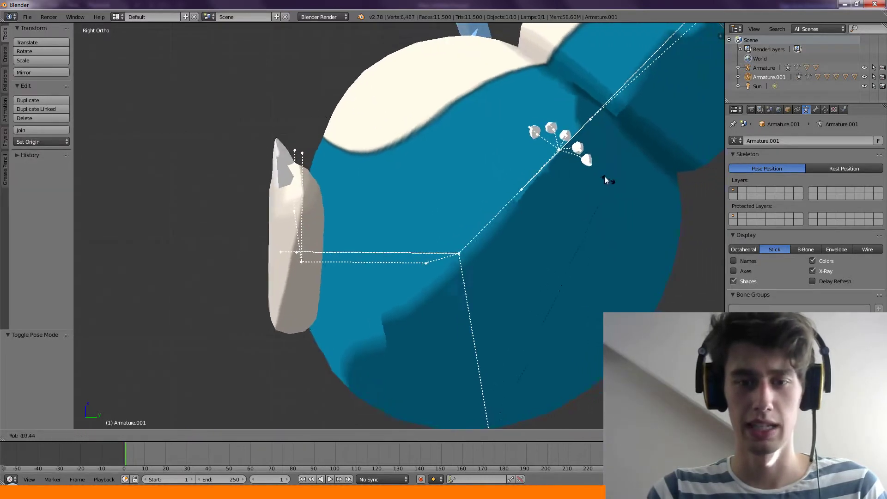
{"action": "left_click", "coordinate": [498, 134]}
{"action": "scroll", "coordinate": [513, 148], "scroll_direction": "down", "scroll_amount": 4}
{"action": "middle_click_drag", "start_coordinate": [529, 162], "coordinate": [600, 229]}
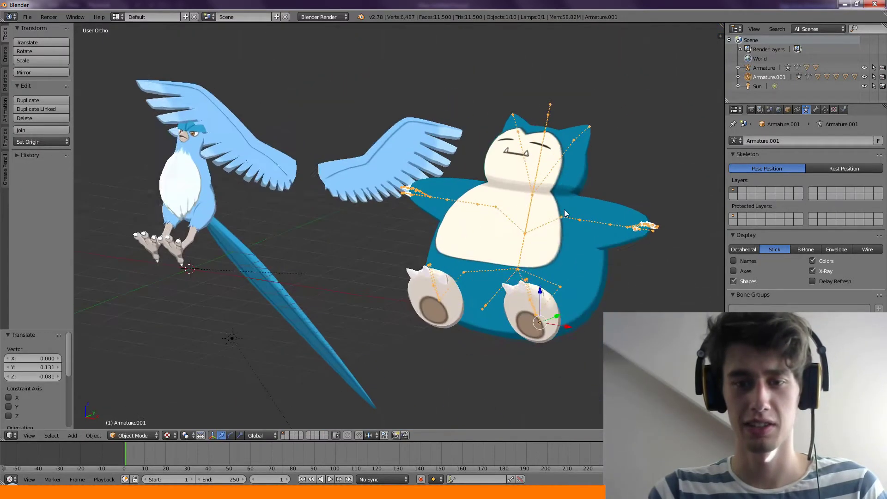
Rotate Snorlax's Spine2 bone by -20.303° in the right side view to straighten the upper body.
{"action": "key", "text": "a"}
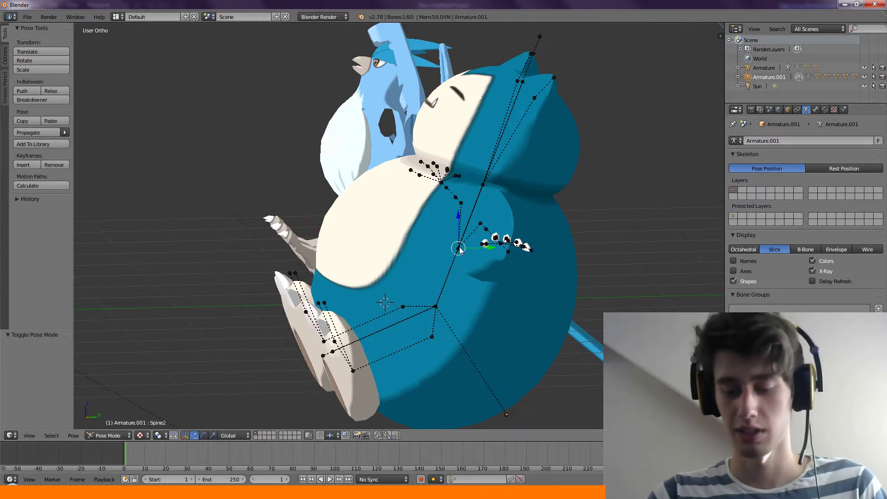
{"action": "key", "text": "KP_3"}
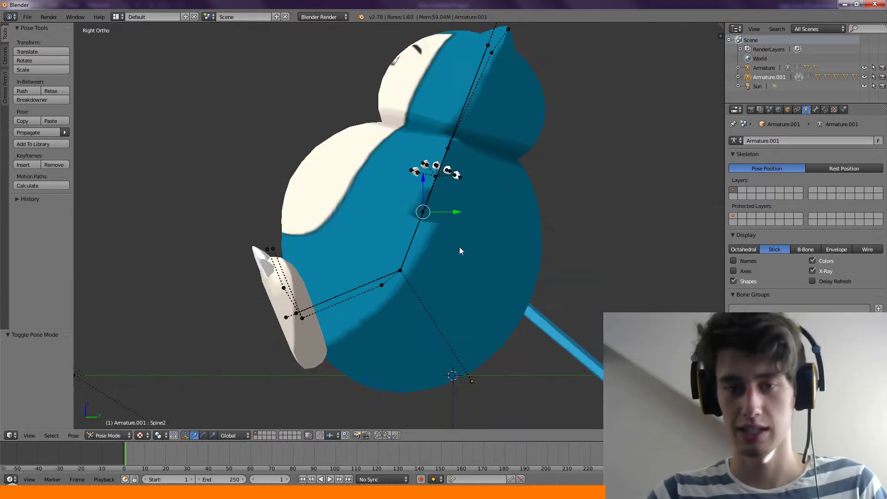
{"action": "key", "text": "r"}
{"action": "left_click", "coordinate": [526, 145]}
{"action": "scroll", "coordinate": [545, 184], "scroll_direction": "up", "scroll_amount": 3}
{"action": "scroll", "coordinate": [543, 179], "scroll_direction": "down", "scroll_amount": 2}
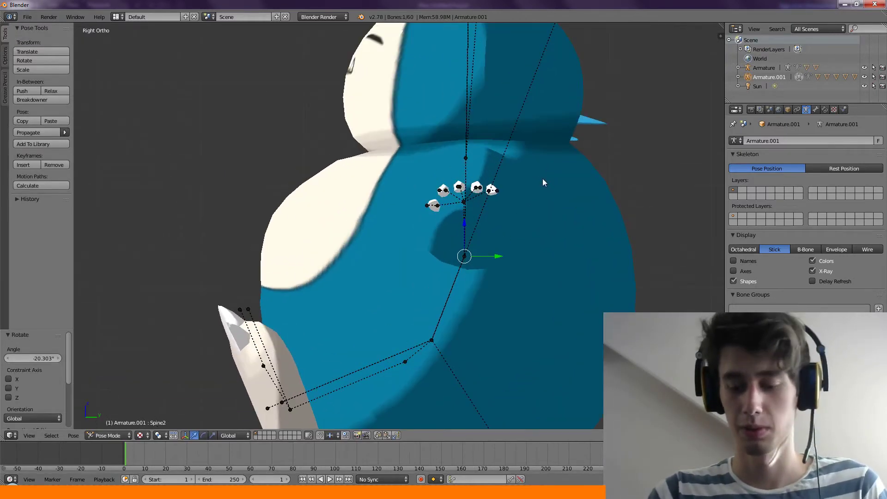
Rotate Snorlax's RArm bone in the front view, finishing with a rotation of 51.971°.
{"action": "key", "text": "KP_1"}
{"action": "middle_click_drag", "start_coordinate": [543, 179], "coordinate": [331, 150], "text": "shift"}
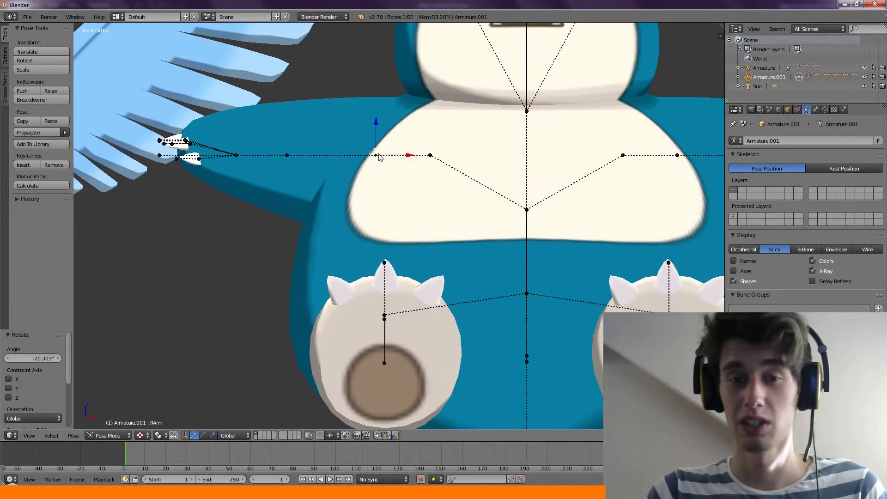
{"action": "key", "text": "r"}
{"action": "left_click", "coordinate": [379, 97]}
{"action": "key", "text": "r"}
{"action": "left_click", "coordinate": [413, 133]}
Turn the RArm bone forward with a free rotation, a -59.099° rotation and a trackball rotation of -13.178° and 8.021°.
{"action": "key", "text": "r"}
{"action": "key", "text": "r"}
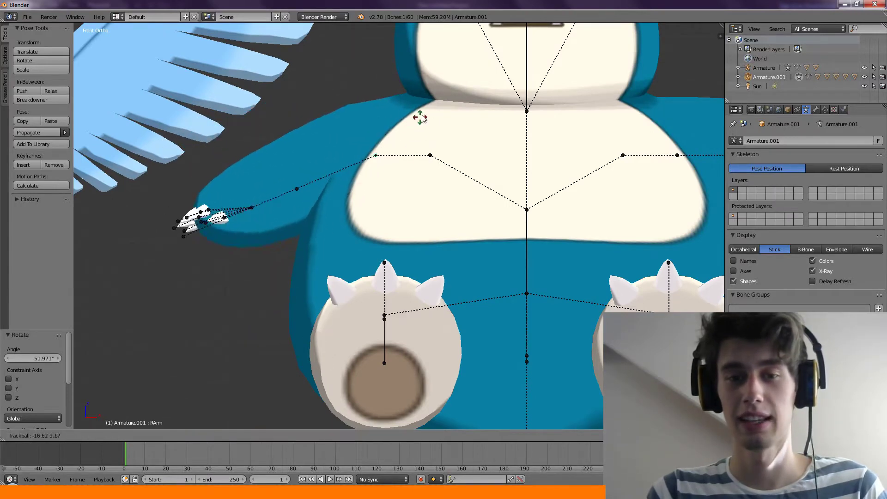
{"action": "left_click", "coordinate": [461, 98]}
{"action": "key", "text": "r"}
{"action": "left_click", "coordinate": [362, 45]}
{"action": "key", "text": "r"}
{"action": "key", "text": "r"}
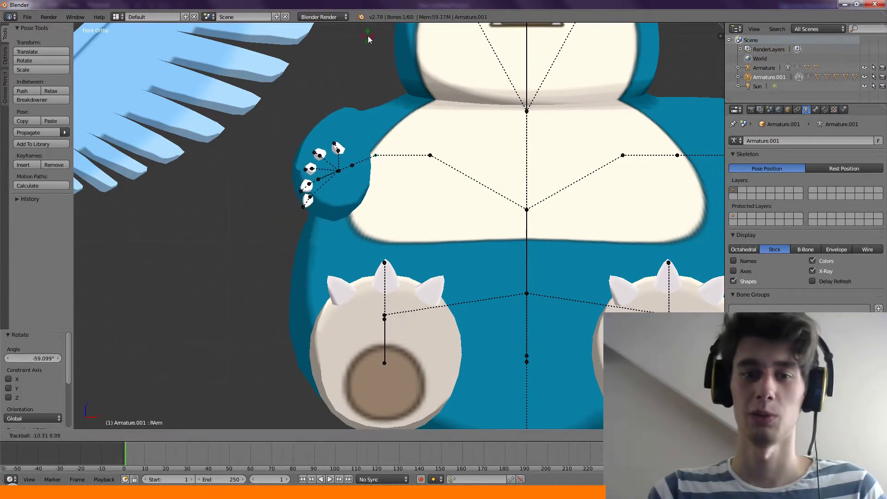
{"action": "left_click", "coordinate": [368, 35]}
{"action": "middle_click_drag", "start_coordinate": [368, 37], "coordinate": [314, 69], "text": "shift"}
Apply a trackball rotation of 33.805° and -26.929° to the RArm bone to extend the arm outward.
{"action": "key", "text": "r"}
{"action": "key", "text": "r"}
{"action": "right_click", "coordinate": [420, 138]}
{"action": "key", "text": "r"}
{"action": "key", "text": "r"}
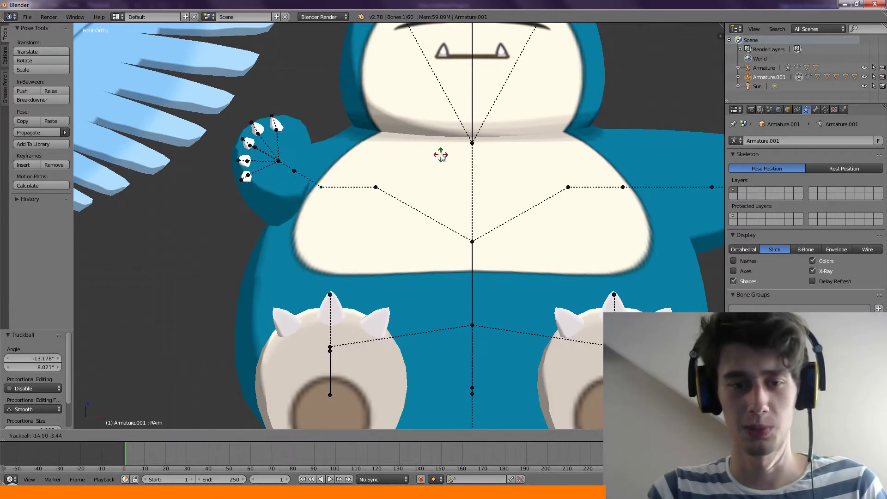
{"action": "left_click", "coordinate": [445, 212]}
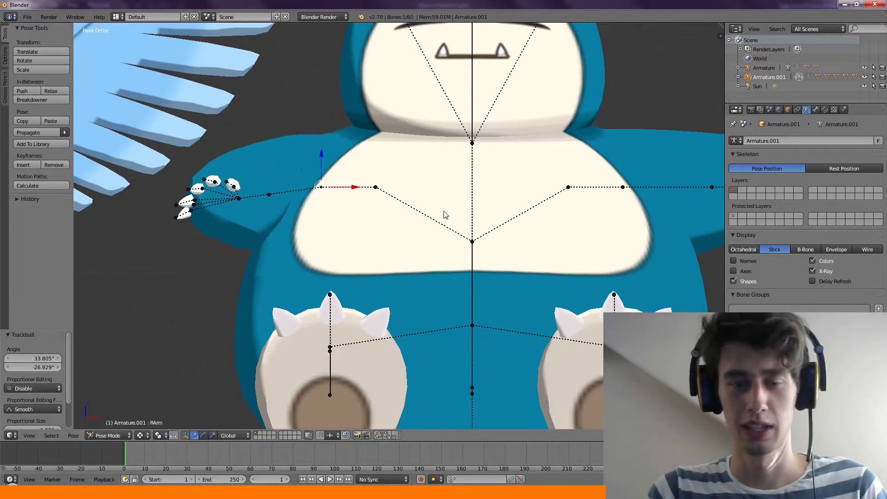
Rotate Snorlax's LArm bone toward the body in the front view, finishing with a trackball rotation of 4.011° and 14.324°.
{"action": "key", "text": "a"}
{"action": "key", "text": "r"}
{"action": "key", "text": "r"}
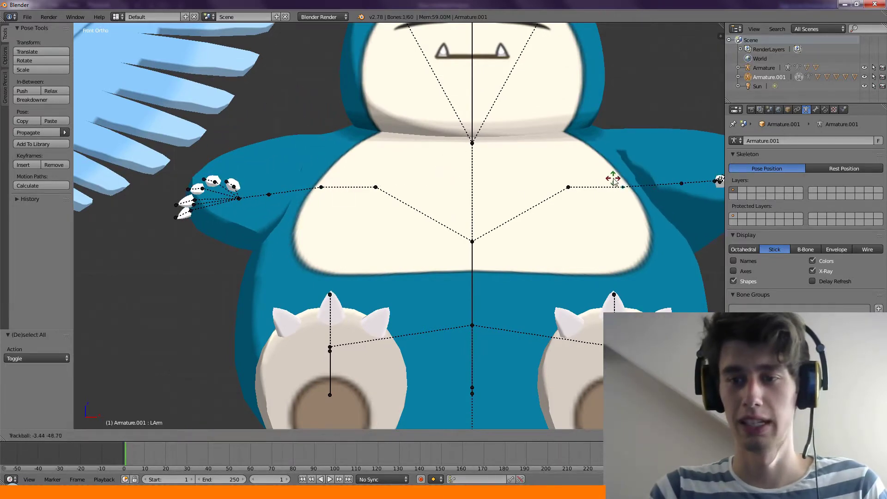
{"action": "left_click", "coordinate": [610, 173]}
{"action": "key", "text": "r"}
{"action": "left_click", "coordinate": [685, 197]}
{"action": "key", "text": "r"}
{"action": "key", "text": "r"}
{"action": "left_click", "coordinate": [670, 185]}
Adjust the tilt of Snorlax's Head bone with a trackball rotation.
{"action": "right_click", "coordinate": [474, 147]}
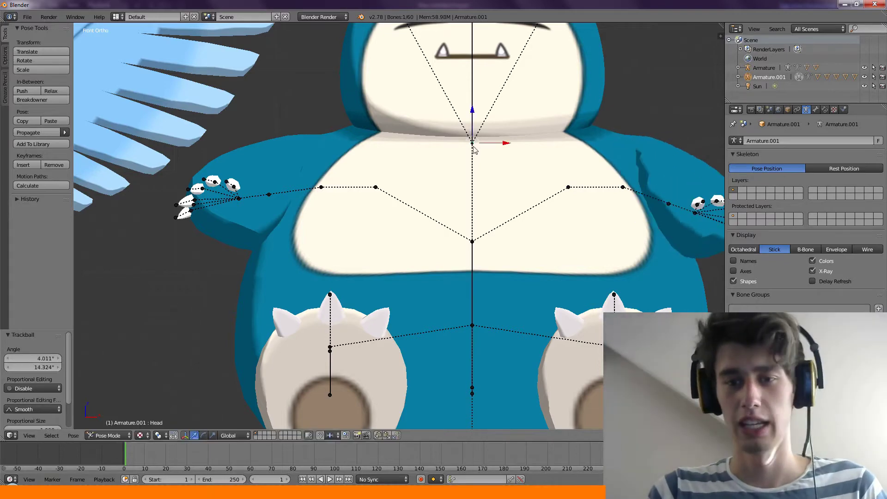
{"action": "key", "text": "r"}
{"action": "key", "text": "r"}
{"action": "left_click", "coordinate": [474, 160]}
{"action": "key", "text": "a"}
{"action": "scroll", "coordinate": [502, 181], "scroll_direction": "down", "scroll_amount": 3}
{"action": "middle_click_drag", "start_coordinate": [503, 180], "coordinate": [502, 235]}
{"action": "key", "text": "KP_7"}
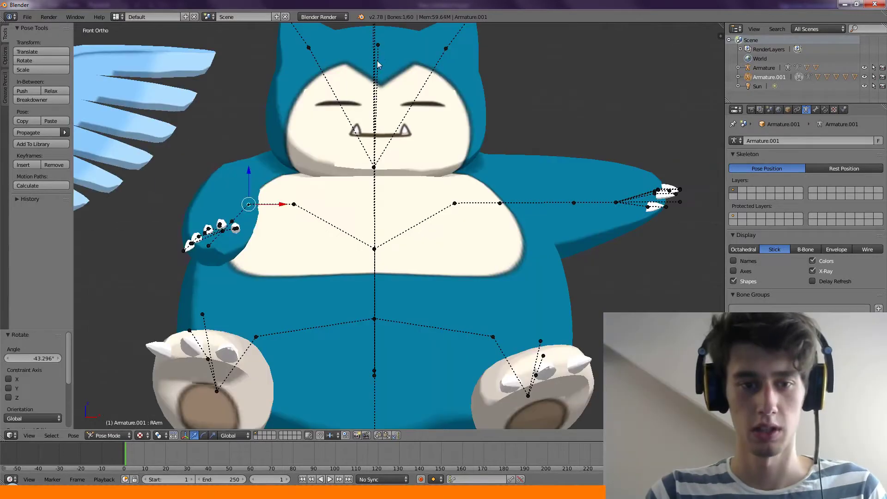
Bend Snorlax's right arm over the belly, trackball-rotating RArm by -6.875° and 20.626° and RForeArm by 22.345° and 8.594°.
{"action": "key", "text": "r"}
{"action": "key", "text": "r"}
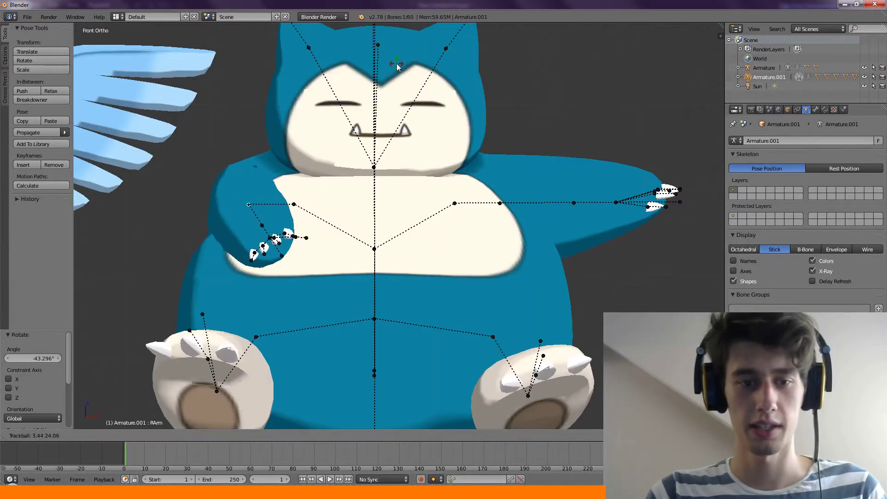
{"action": "left_click", "coordinate": [396, 62]}
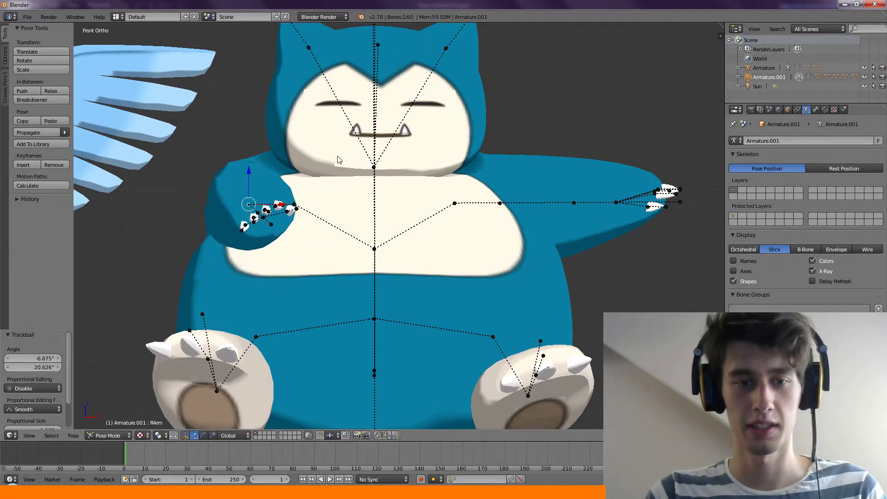
{"action": "key", "text": "r"}
{"action": "key", "text": "r"}
{"action": "left_click", "coordinate": [267, 232]}
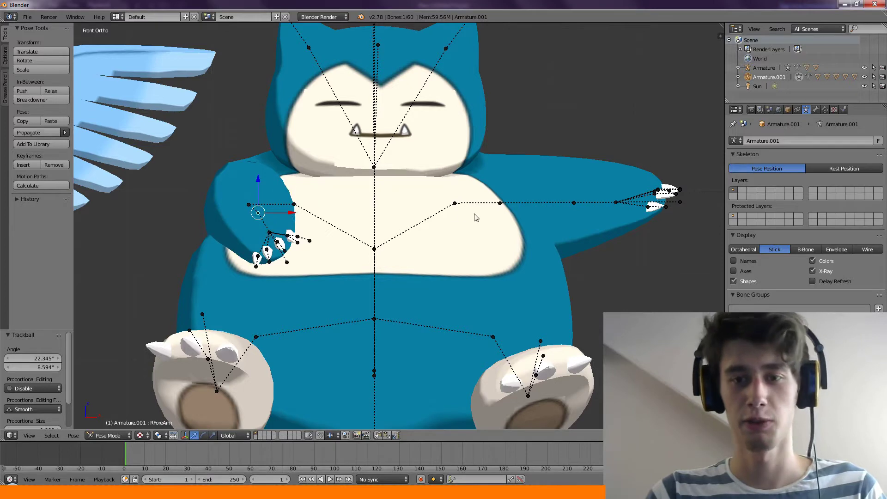
{"action": "key", "text": "r"}
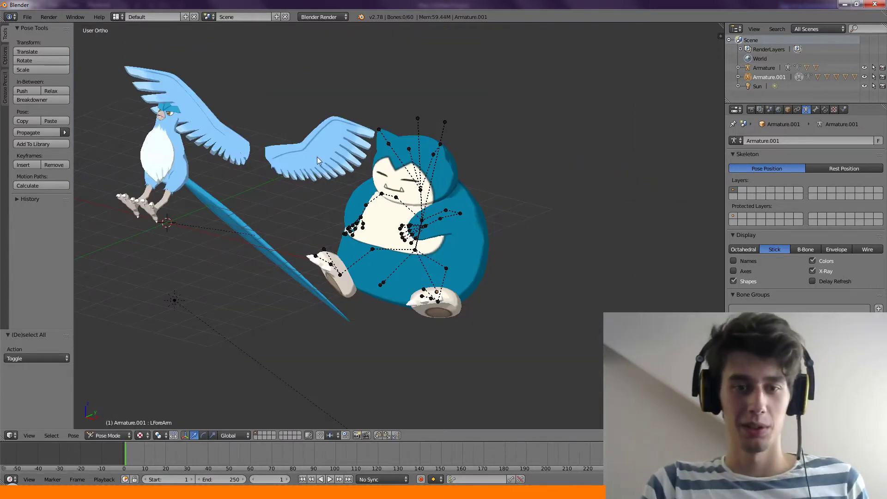
Select the detached Articuno wings in Object Mode and clear their parent.
{"action": "key", "text": "ctrl+Tab"}
{"action": "right_click", "coordinate": [305, 149]}
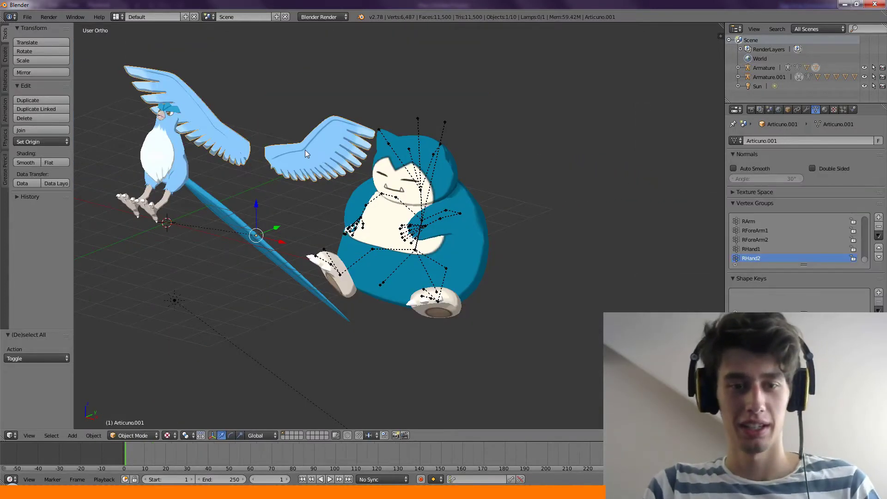
{"action": "key", "text": "KP_1"}
{"action": "key", "text": "space"}
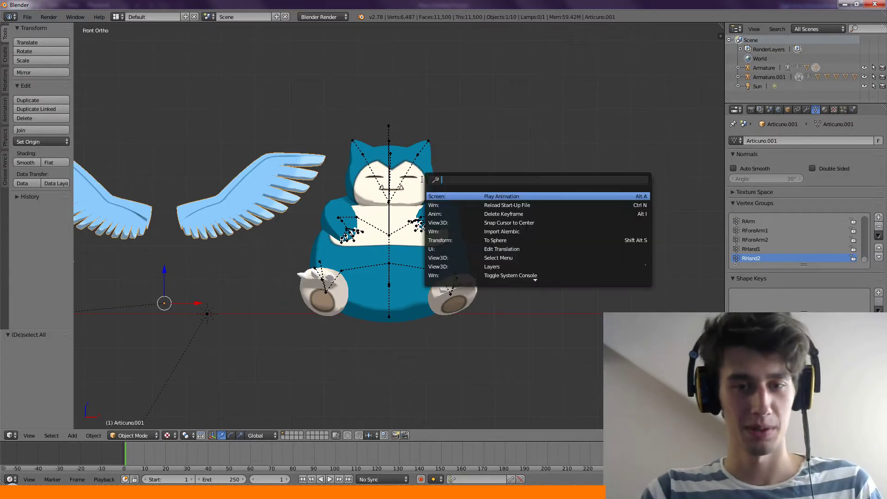
{"action": "type", "text": "clear "}
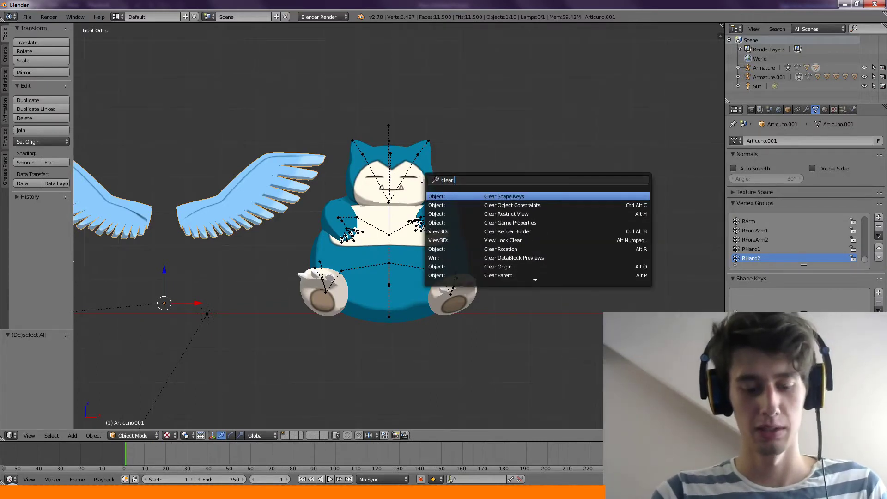
{"action": "type", "text": "parent"}
{"action": "key", "text": "Return"}
{"action": "left_click", "coordinate": [425, 182]}
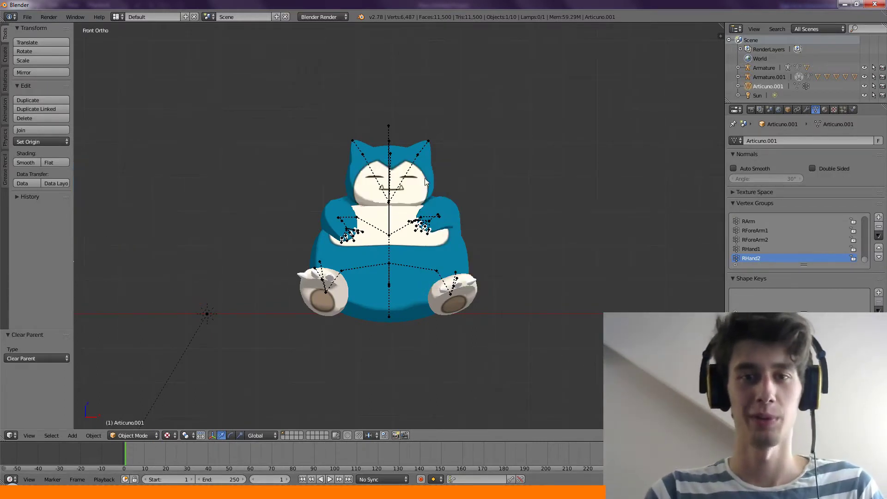
Move the Articuno wings behind Snorlax's shoulders, finishing with a move of 0.169 in X and 0.430 in Z.
{"action": "scroll", "coordinate": [425, 181], "scroll_direction": "down", "scroll_amount": 10}
{"action": "scroll", "coordinate": [477, 195], "scroll_direction": "down", "scroll_amount": 3}
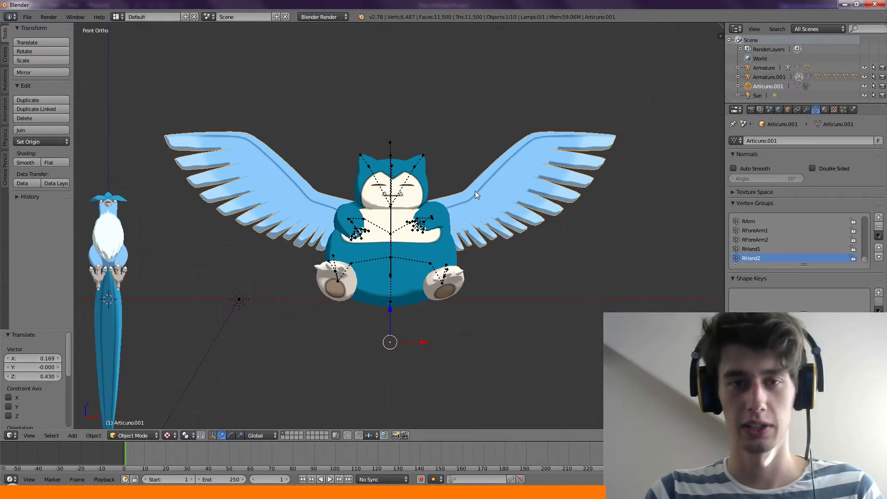
{"action": "key", "text": "ctrl+KP_1"}
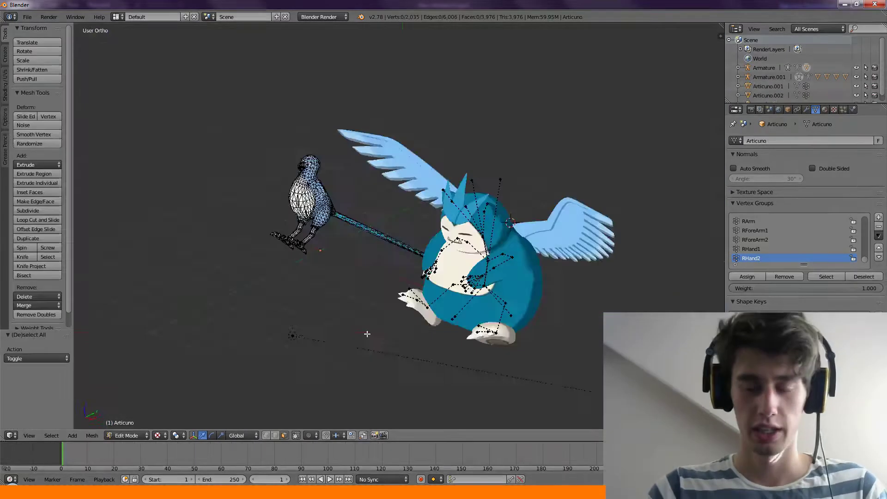
Scale the separated Articuno crest by 0.632 and place it on Snorlax's forehead with a move of -0.026 in X and -0.169 in Z.
{"action": "key", "text": "KP_7"}
{"action": "middle_click_drag", "start_coordinate": [367, 334], "coordinate": [389, 197], "text": "shift"}
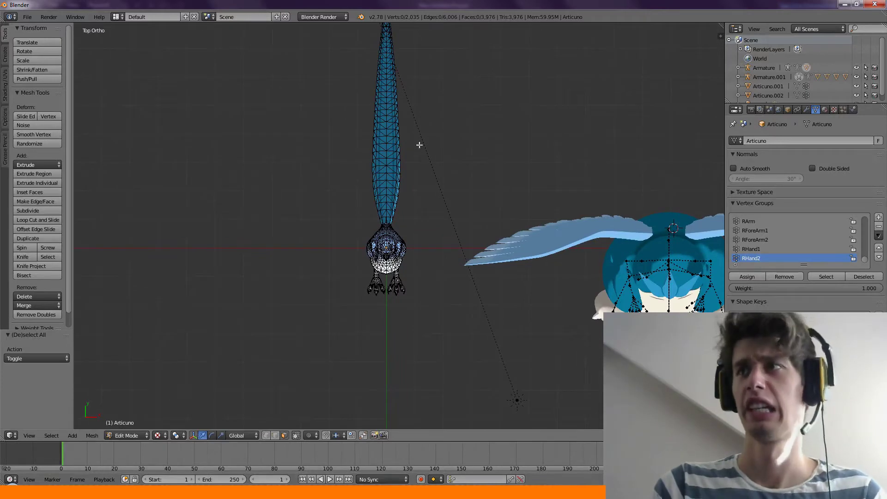
{"action": "key", "text": "g"}
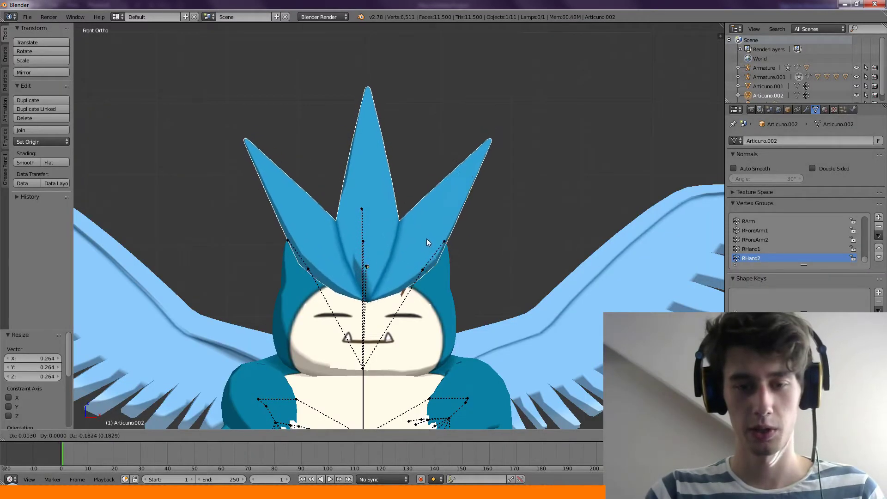
{"action": "left_click", "coordinate": [426, 238]}
{"action": "key", "text": "s"}
{"action": "left_click", "coordinate": [456, 231]}
{"action": "key", "text": "g"}
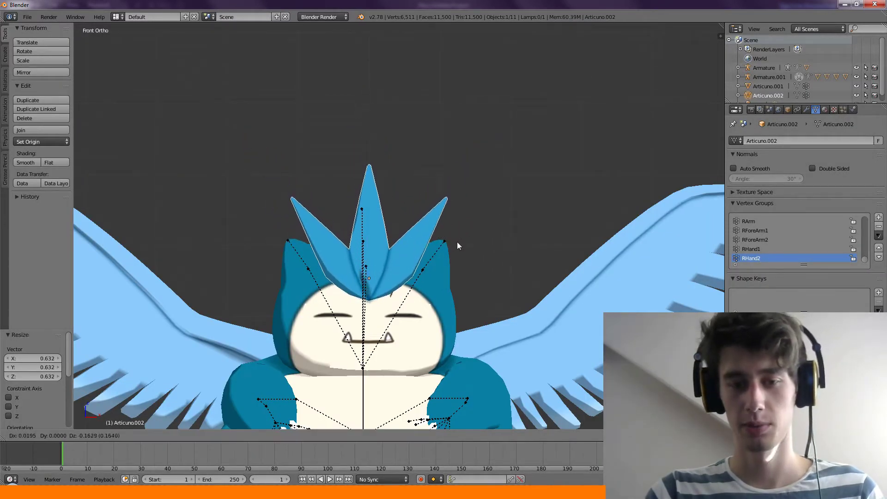
{"action": "left_click", "coordinate": [456, 242]}
Move the crest 4.255 along the Y axis in the top view.
{"action": "key", "text": "KP_7"}
{"action": "scroll", "coordinate": [461, 232], "scroll_direction": "down", "scroll_amount": 1}
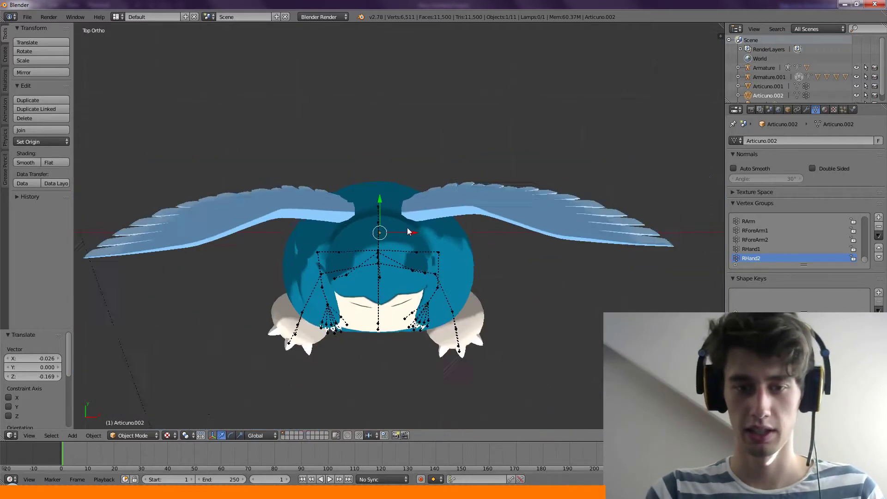
{"action": "scroll", "coordinate": [408, 229], "scroll_direction": "down", "scroll_amount": 1}
{"action": "key", "text": "g"}
{"action": "key", "text": "y"}
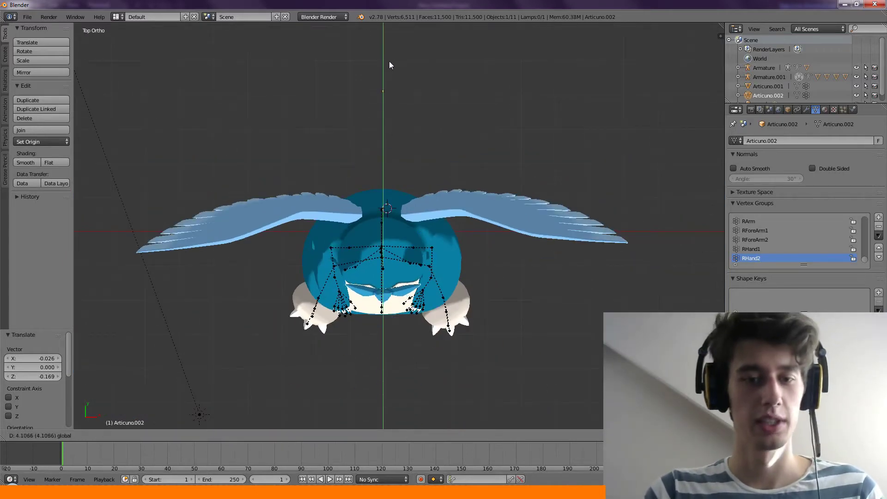
{"action": "left_click", "coordinate": [389, 61]}
Rotate the crest by 31.286° in the right side view and shift it against Snorlax's forehead.
{"action": "key", "text": "KP_1"}
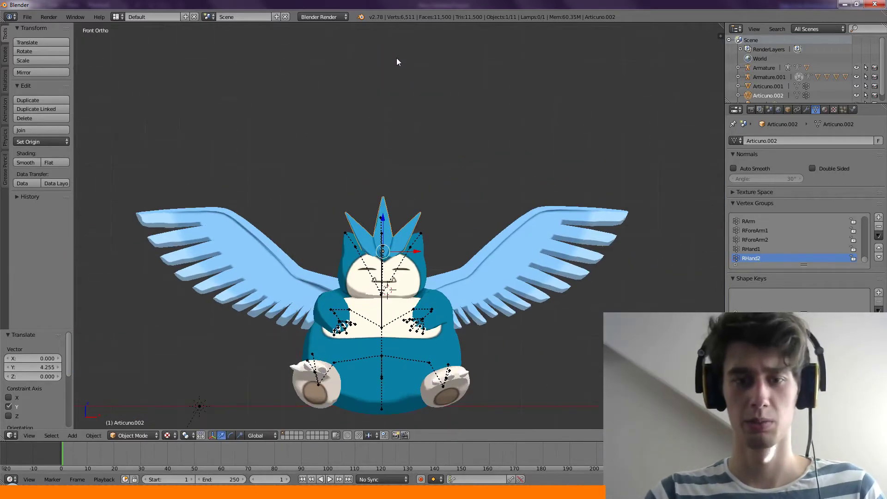
{"action": "scroll", "coordinate": [437, 208], "scroll_direction": "up", "scroll_amount": 4}
{"action": "scroll", "coordinate": [439, 217], "scroll_direction": "down", "scroll_amount": 2}
{"action": "key", "text": "KP_3"}
{"action": "key", "text": "r"}
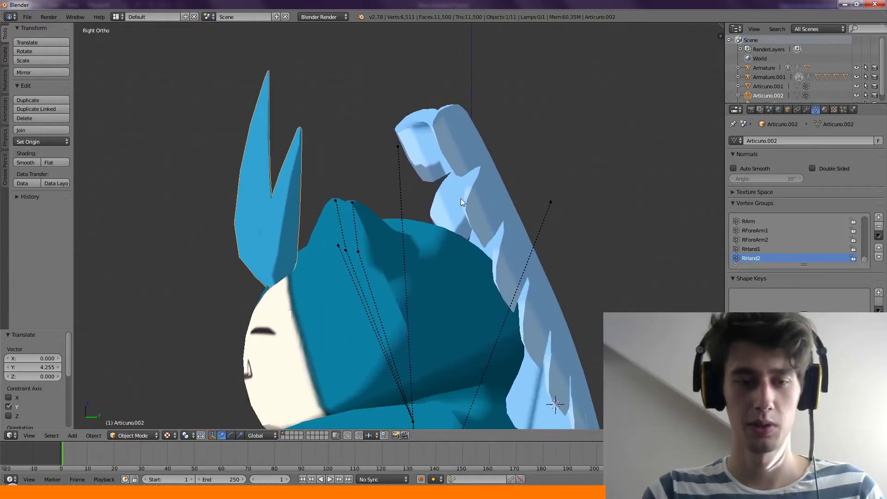
{"action": "left_click", "coordinate": [599, 265]}
{"action": "key", "text": "g"}
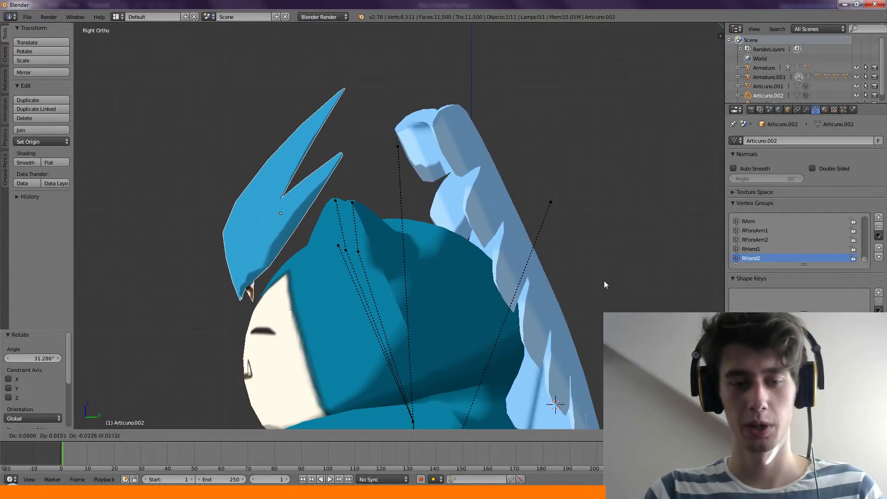
{"action": "left_click", "coordinate": [587, 272]}
Delete the leftover eye geometry under the crest's lower tip in Edit Mode and return to Object Mode.
{"action": "key", "text": "Tab"}
{"action": "scroll", "coordinate": [292, 224], "scroll_direction": "up", "scroll_amount": 6}
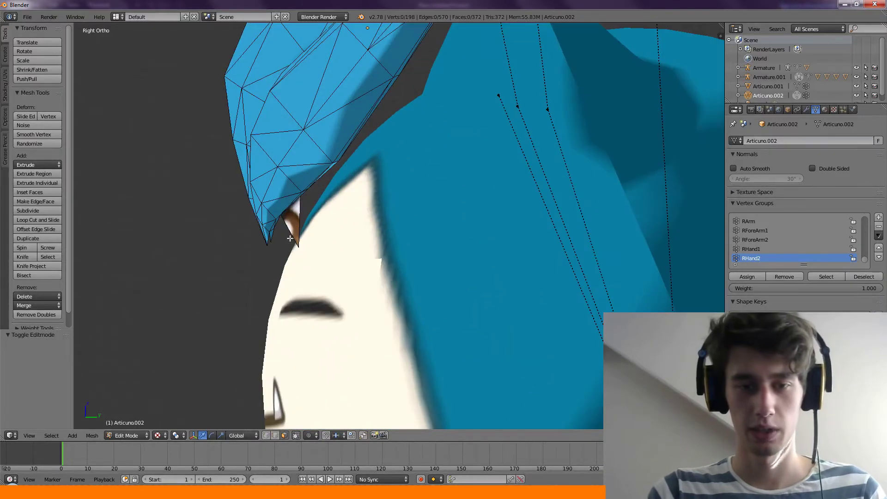
{"action": "key", "text": "x"}
{"action": "left_click", "coordinate": [295, 227]}
{"action": "key", "text": "Tab"}
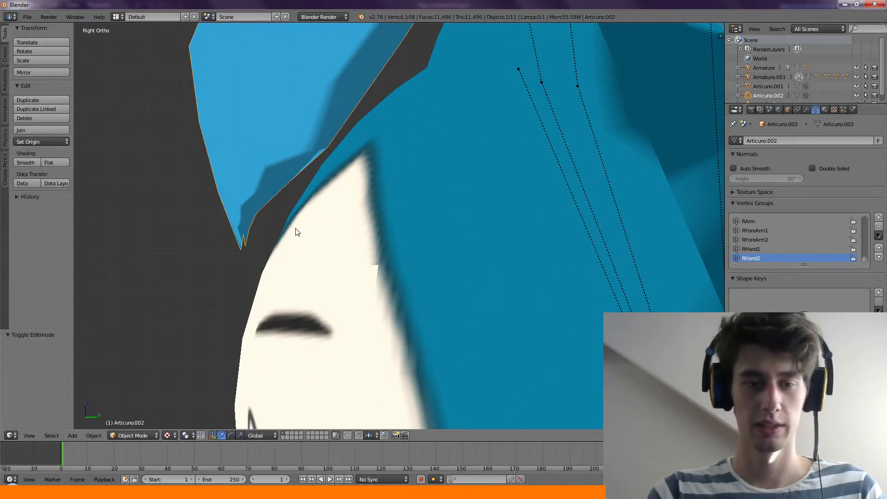
Scale the separated white Articuno chest feathers by 2.494 in the top view.
{"action": "middle_click_drag", "start_coordinate": [406, 204], "coordinate": [480, 212]}
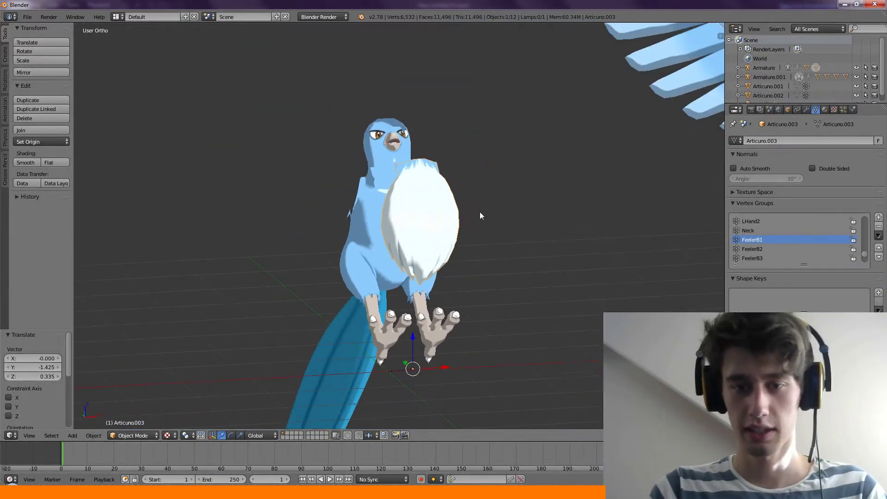
{"action": "key", "text": "KP_7"}
{"action": "scroll", "coordinate": [487, 212], "scroll_direction": "down", "scroll_amount": 2}
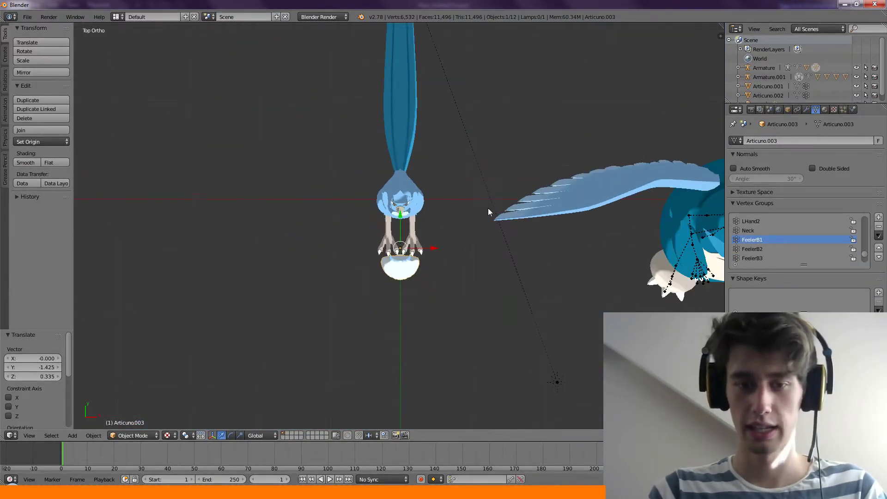
{"action": "key", "text": "s"}
{"action": "left_click", "coordinate": [608, 197]}
Clear the parent of the chest feathers and align their origin with the geometry.
{"action": "key", "text": "space"}
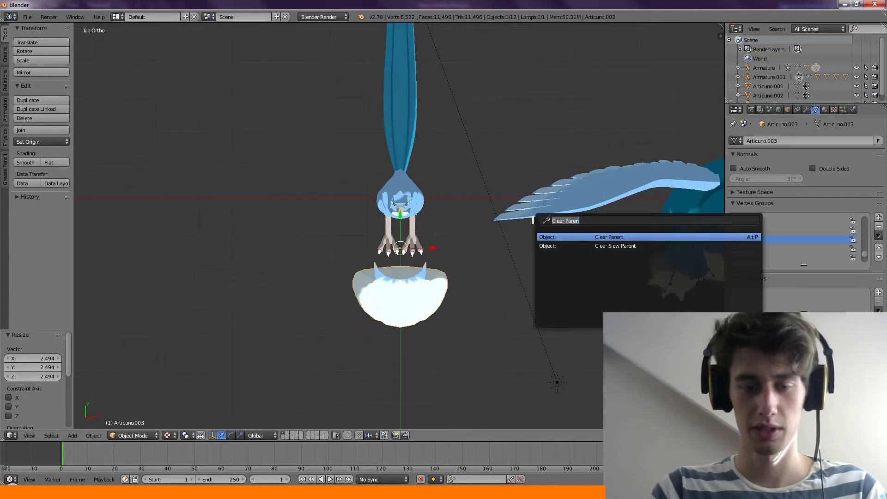
{"action": "type", "text": "clear pare"}
{"action": "key", "text": "Return"}
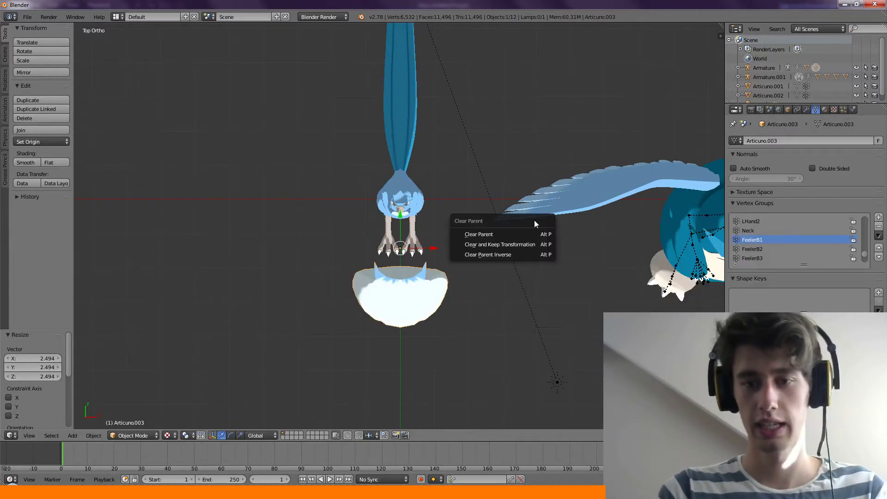
{"action": "left_click", "coordinate": [523, 234]}
{"action": "scroll", "coordinate": [364, 149], "scroll_direction": "down", "scroll_amount": 6}
{"action": "left_click", "coordinate": [42, 142]}
{"action": "left_click", "coordinate": [46, 163]}
Scale the chest feathers by 0.093 and place them against Snorlax's chest, finishing with a move of 0.410 in Y and 0.906 in Z.
{"action": "key", "text": "KP_1"}
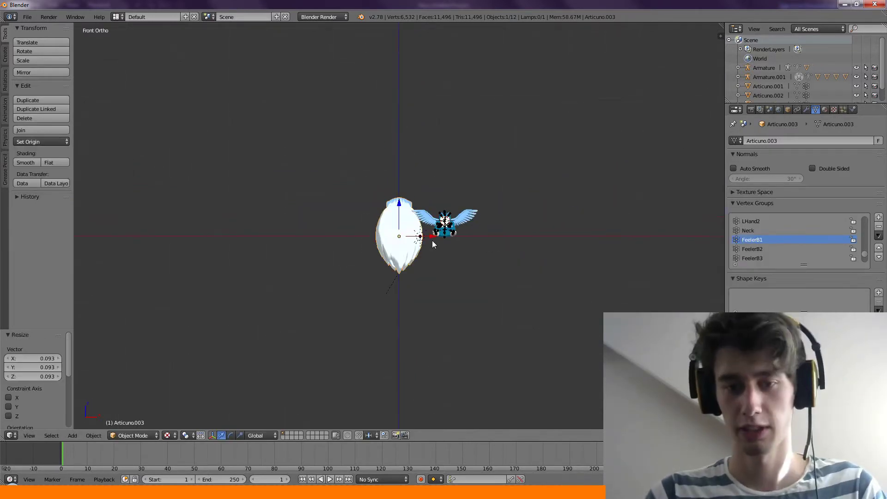
{"action": "scroll", "coordinate": [434, 245], "scroll_direction": "up", "scroll_amount": 6}
{"action": "key", "text": "g"}
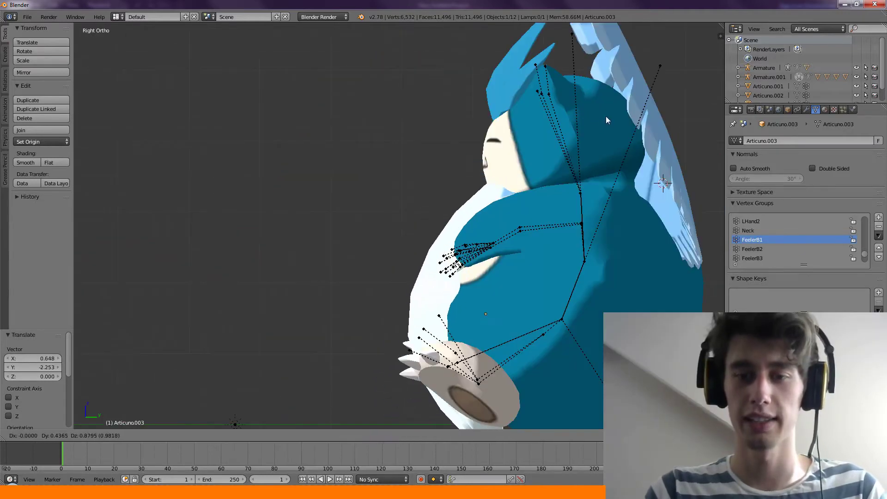
{"action": "left_click", "coordinate": [603, 115]}
Scale the chest feathers by 0.600 in wireframe shading and move them by -0.136 in X and 0.664 in Z.
{"action": "middle_click_drag", "start_coordinate": [667, 126], "coordinate": [525, 229]}
{"action": "key", "text": "KP_1"}
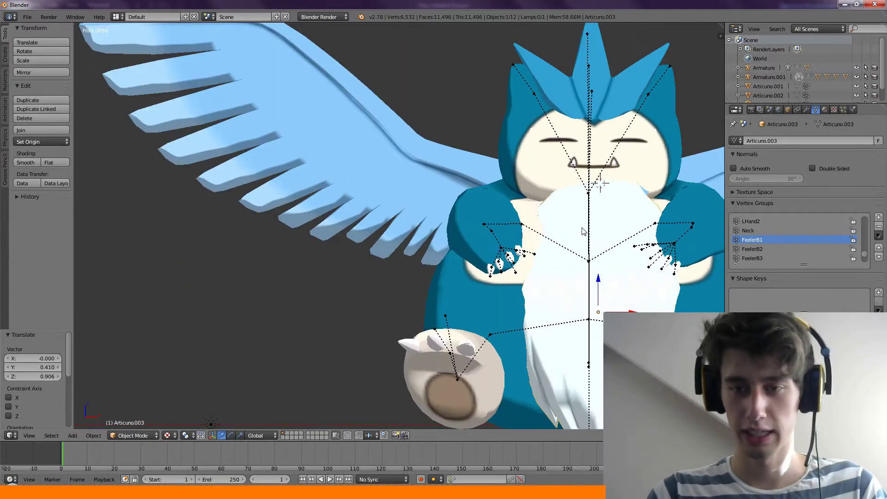
{"action": "scroll", "coordinate": [580, 239], "scroll_direction": "up", "scroll_amount": 3}
{"action": "middle_click_drag", "start_coordinate": [585, 230], "coordinate": [516, 199], "text": "shift"}
{"action": "key", "text": "z"}
{"action": "key", "text": "s"}
{"action": "left_click", "coordinate": [594, 222]}
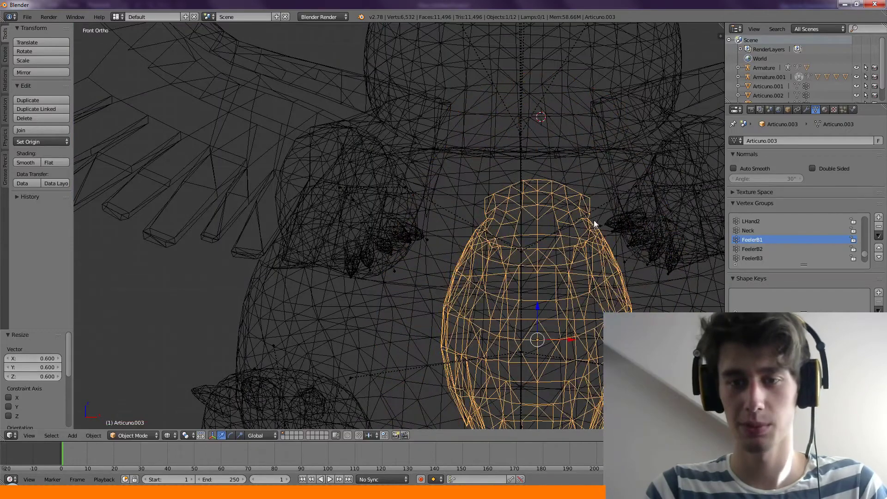
{"action": "key", "text": "g"}
{"action": "left_click", "coordinate": [620, 195]}
Return to solid shading, enlarge the chest feathers slightly under Snorlax's chin and check the fused model in rendered shading.
{"action": "key", "text": "z"}
{"action": "key", "text": "s"}
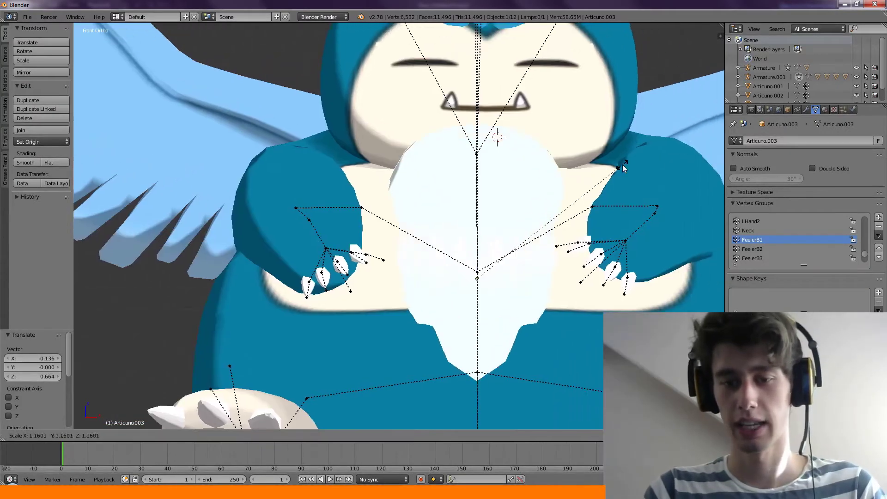
{"action": "left_click", "coordinate": [636, 164]}
{"action": "middle_click_drag", "start_coordinate": [636, 164], "coordinate": [556, 168]}
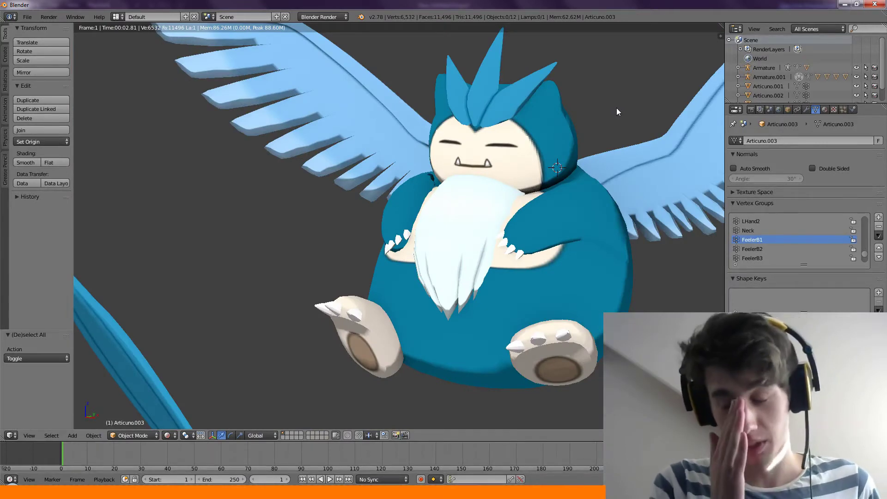
{"action": "key", "text": "KP_1"}
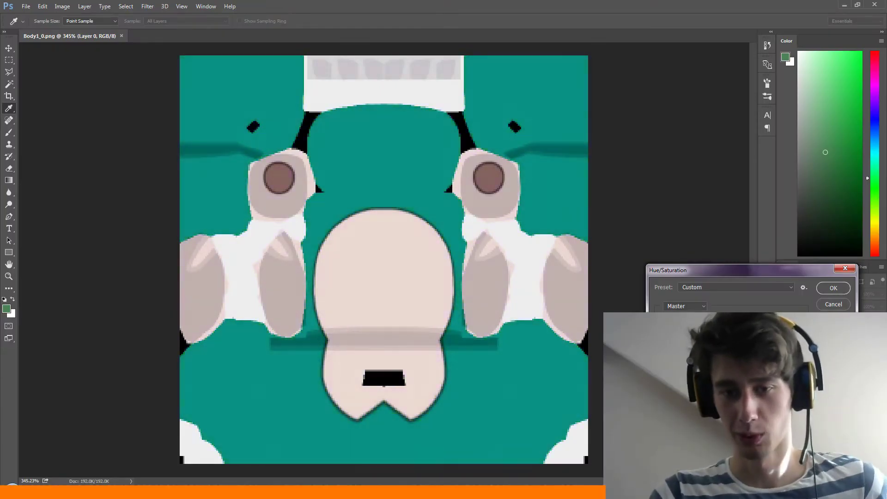
Recolor the body texture from green to a light blue with Hue/Saturation by adjusting its hue and lightness.
{"action": "left_click_drag", "start_coordinate": [725, 330], "coordinate": [738, 330]}
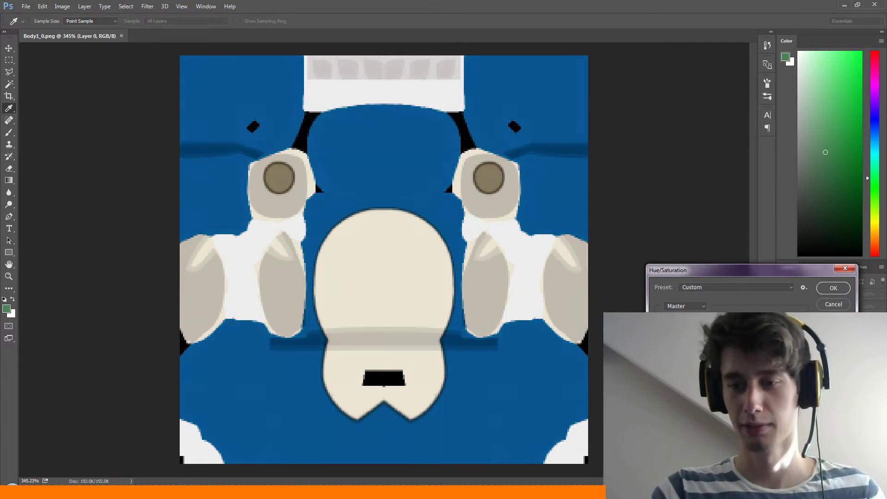
{"action": "left_click_drag", "start_coordinate": [724, 365], "coordinate": [747, 365]}
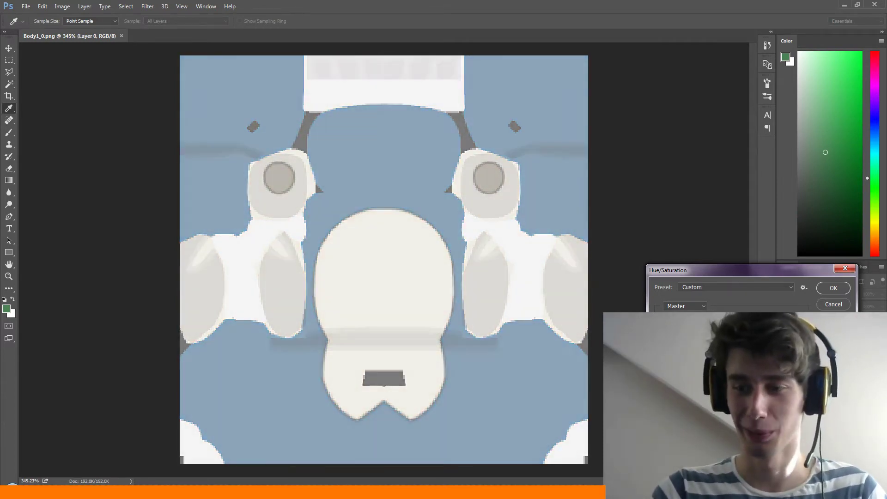
{"action": "mouse_move", "coordinate": [738, 330]}
{"action": "left_mouse_down"}
{"action": "mouse_move", "coordinate": [729, 330]}
{"action": "mouse_move", "coordinate": [762, 347]}
{"action": "mouse_move", "coordinate": [731, 329]}
{"action": "left_mouse_up"}
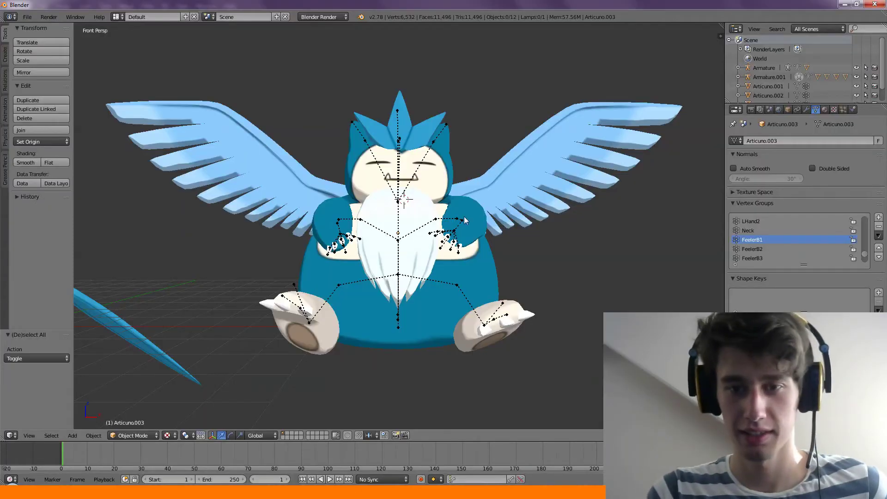
Switch to Blender, select Snorlax's body mesh and refresh its image texture with the recolored light blue version.
{"action": "right_click", "coordinate": [493, 279]}
{"action": "left_click", "coordinate": [834, 109]}
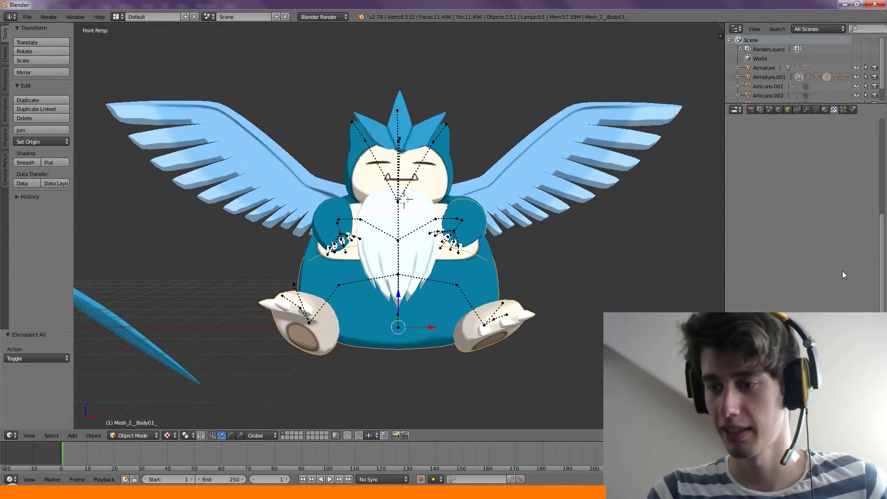
{"action": "left_click", "coordinate": [769, 151]}
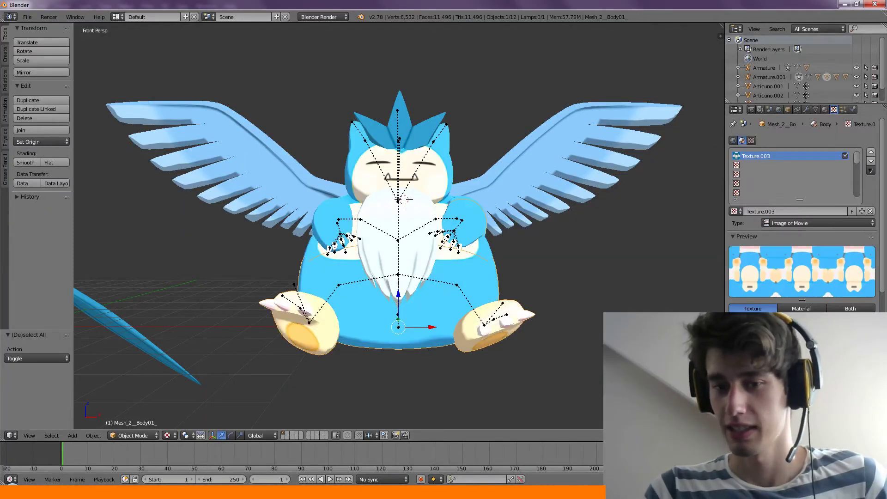
{"action": "left_click", "coordinate": [631, 269]}
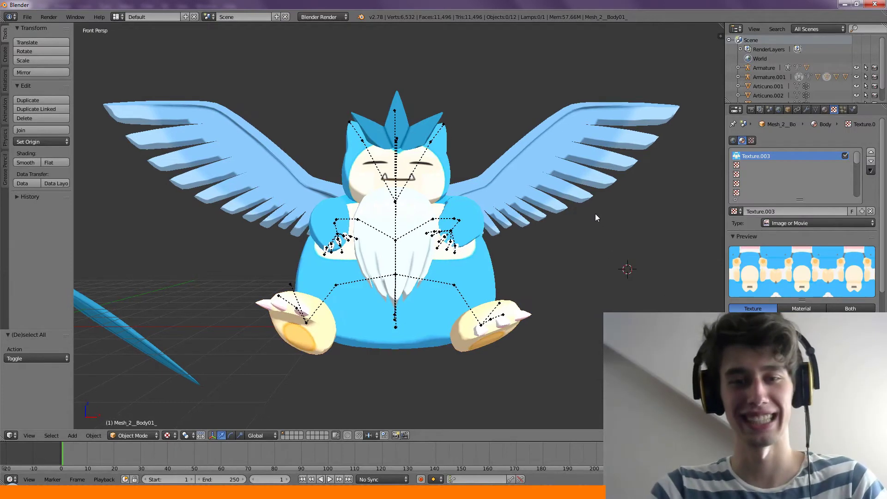
{"action": "scroll", "coordinate": [595, 214], "scroll_direction": "up", "scroll_amount": 2}
{"action": "scroll", "coordinate": [626, 181], "scroll_direction": "down", "scroll_amount": 4}
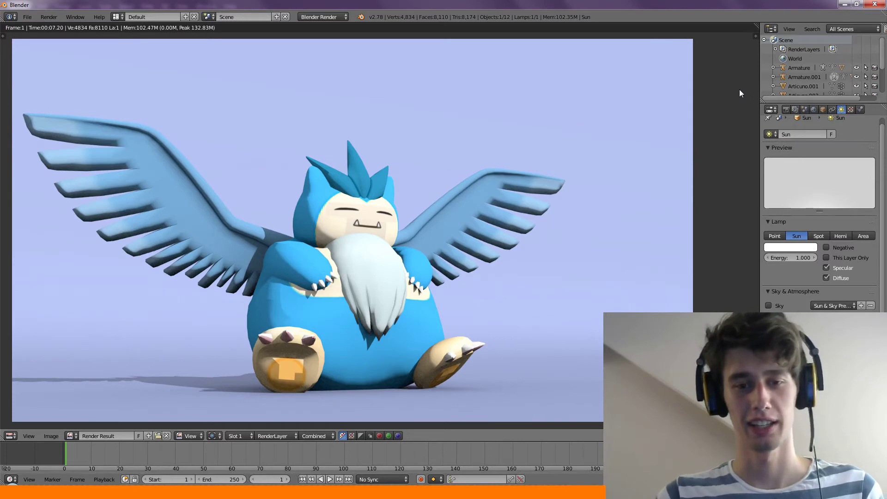
Examine Snorlax's face up close in the rendered image, and check the whole fused figure.
{"action": "scroll", "coordinate": [376, 224], "scroll_direction": "up", "scroll_amount": 11}
{"action": "scroll", "coordinate": [382, 229], "scroll_direction": "down", "scroll_amount": 2}
{"action": "middle_click_drag", "start_coordinate": [398, 187], "coordinate": [422, 198]}
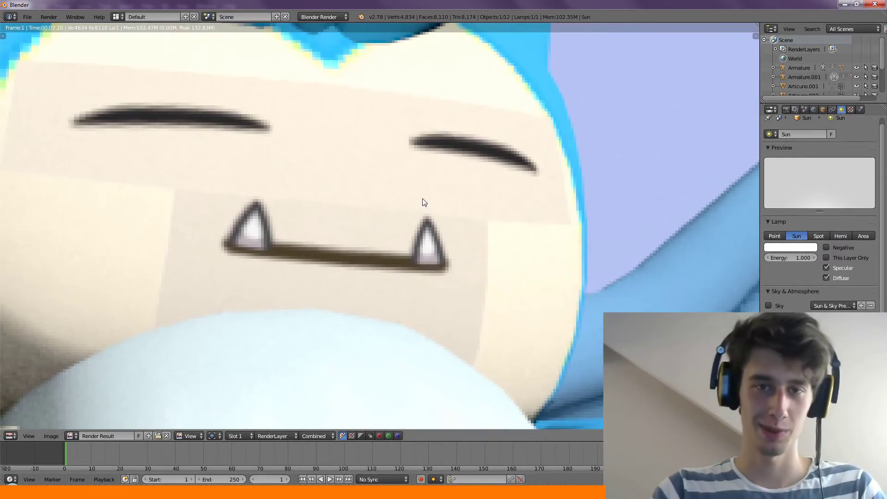
{"action": "scroll", "coordinate": [420, 201], "scroll_direction": "down", "scroll_amount": 8}
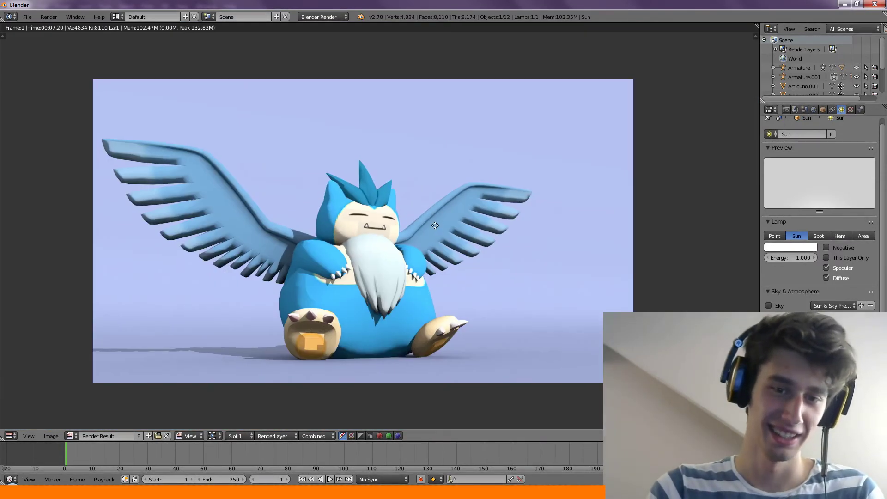
{"action": "scroll", "coordinate": [434, 216], "scroll_direction": "up", "scroll_amount": 2}
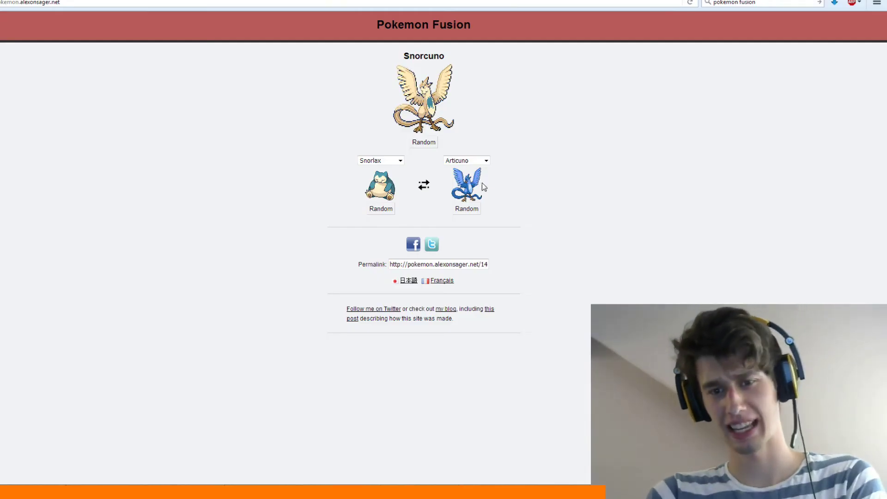
Swap Snorlax and Articuno on the Pokemon Fusion page, and return to the Blender render to compare the fused model.
{"action": "left_click", "coordinate": [423, 185]}
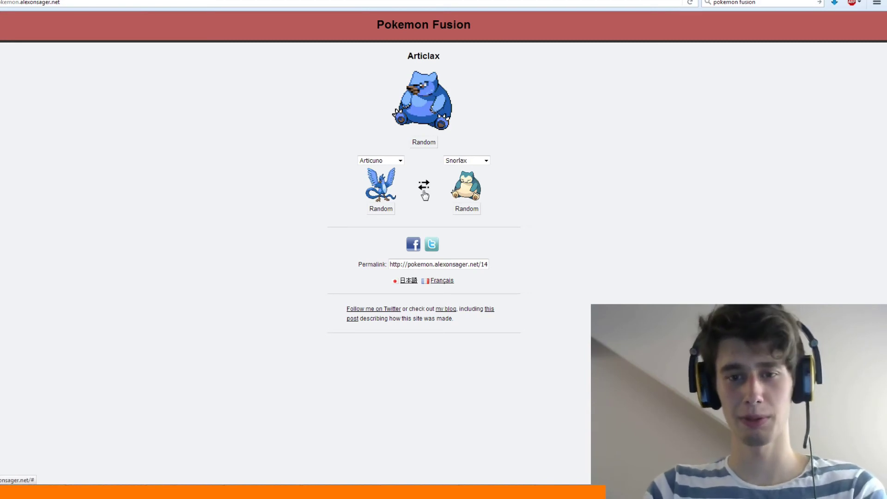
{"action": "left_click", "coordinate": [424, 191]}
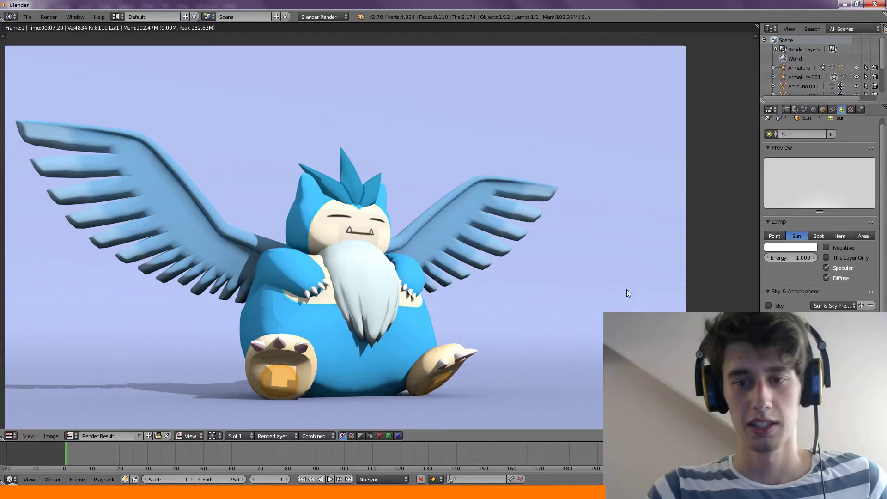
{"action": "middle_click_drag", "start_coordinate": [689, 225], "coordinate": [689, 220]}
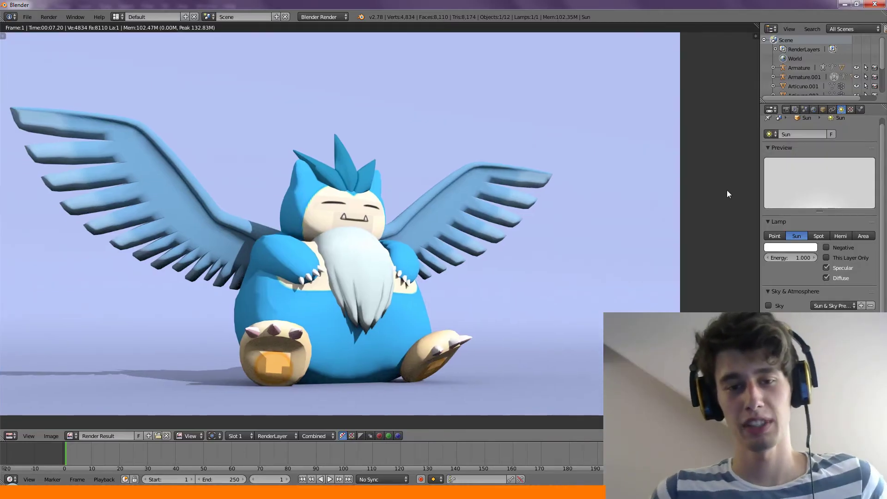